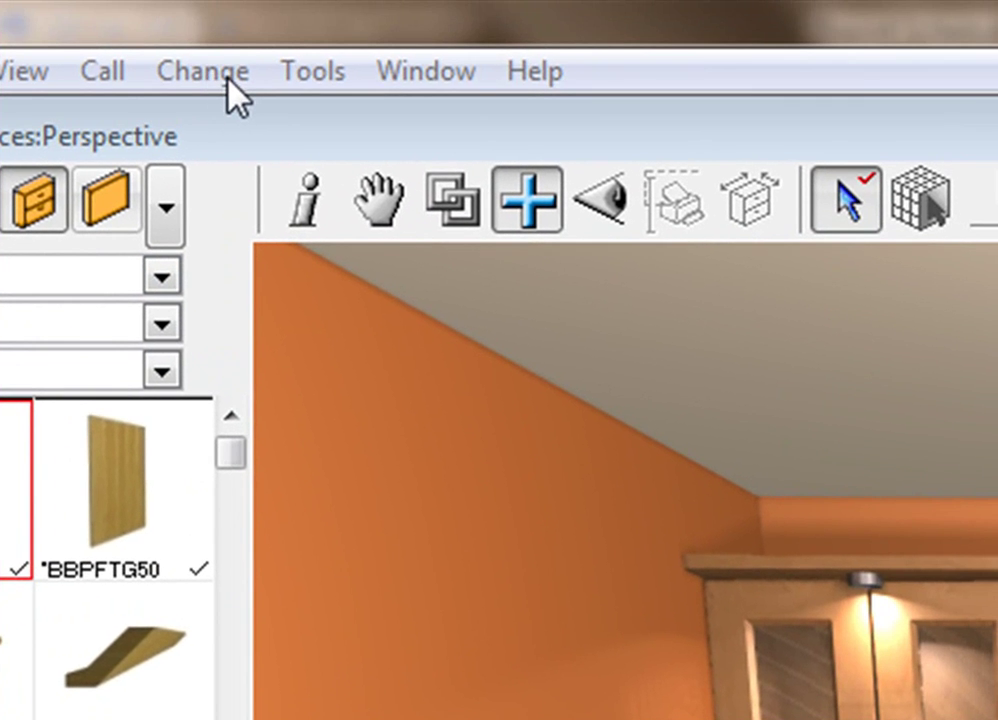
Open Change Selection Style to view the Fusion QM catalogue's current style details.
{"action": "left_click", "coordinate": [226, 82]}
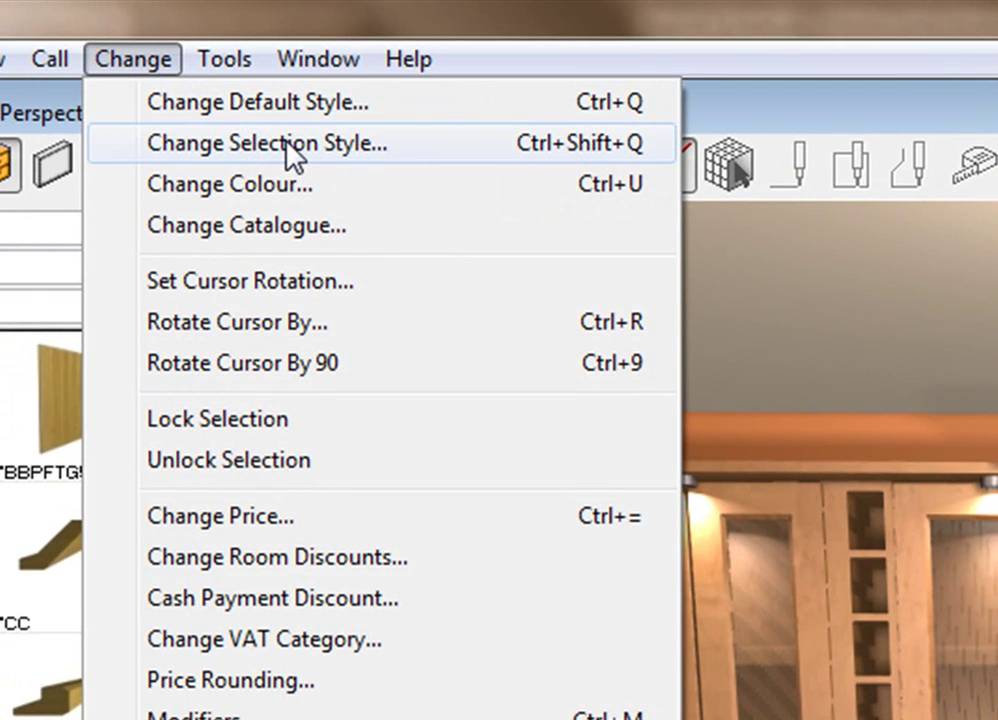
{"action": "left_click", "coordinate": [285, 145]}
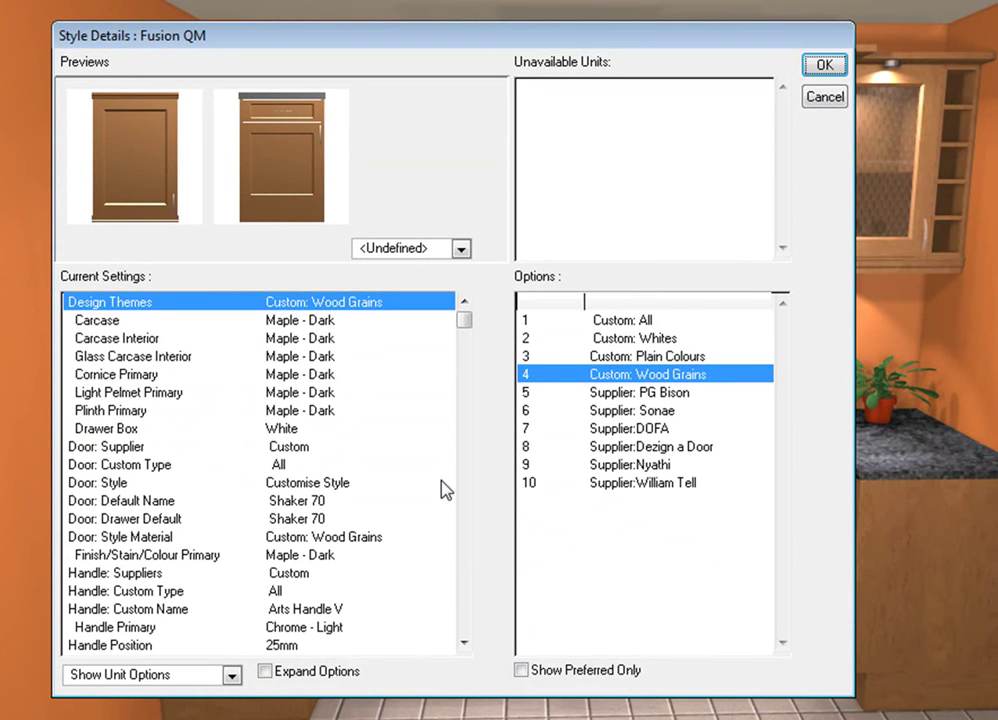
Set the style's Appliance Options to Manual Placement and apply it to the kitchen.
{"action": "left_click_drag", "start_coordinate": [466, 321], "coordinate": [450, 644]}
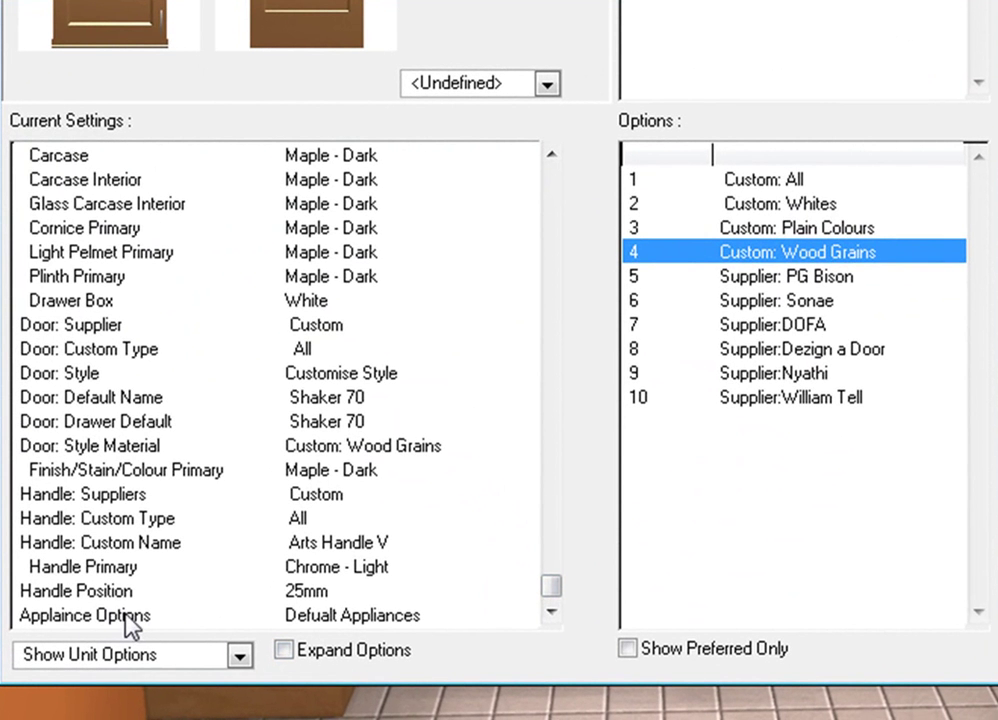
{"action": "left_click", "coordinate": [127, 614]}
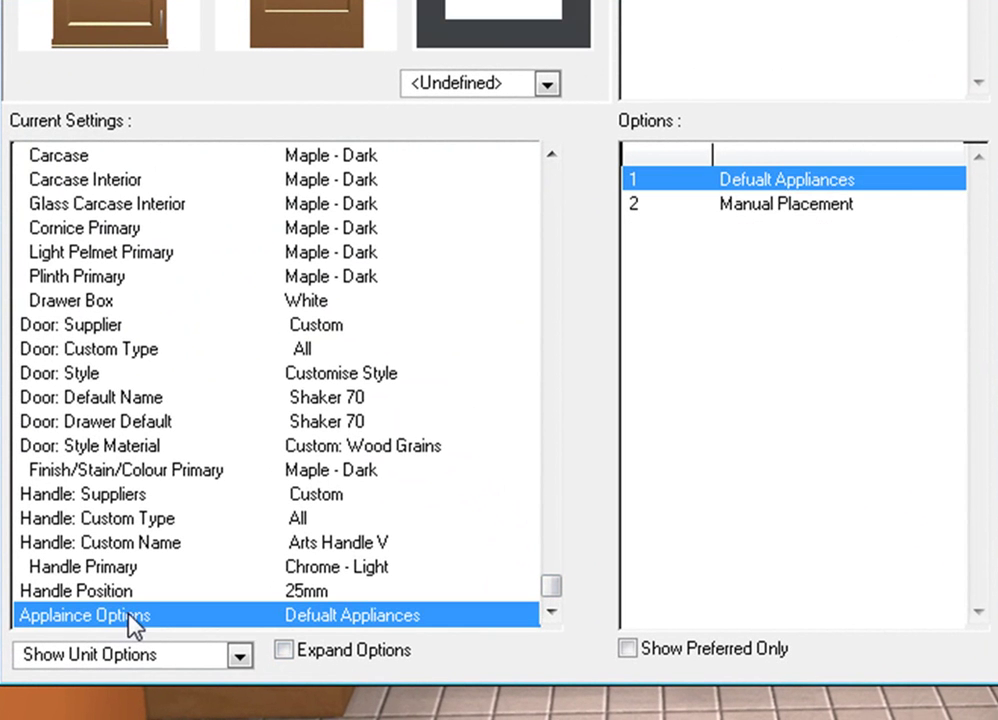
{"action": "left_click", "coordinate": [781, 206]}
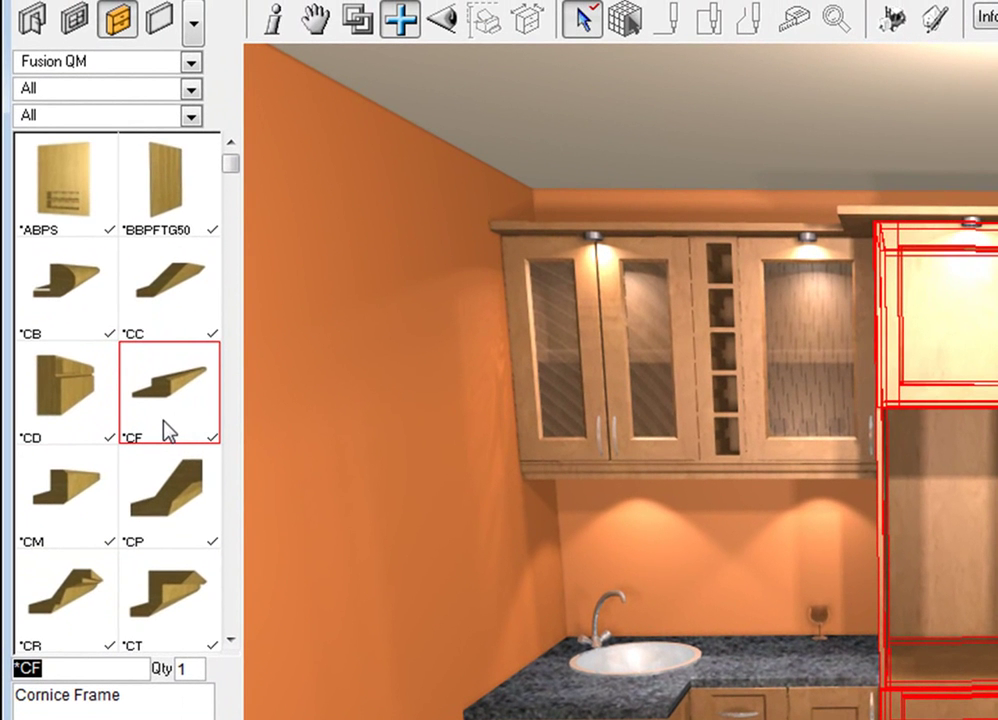
Search the catalogue for 'oven' and pick the OvenSingle (Single Oven) appliance.
{"action": "type", "text": "oven"}
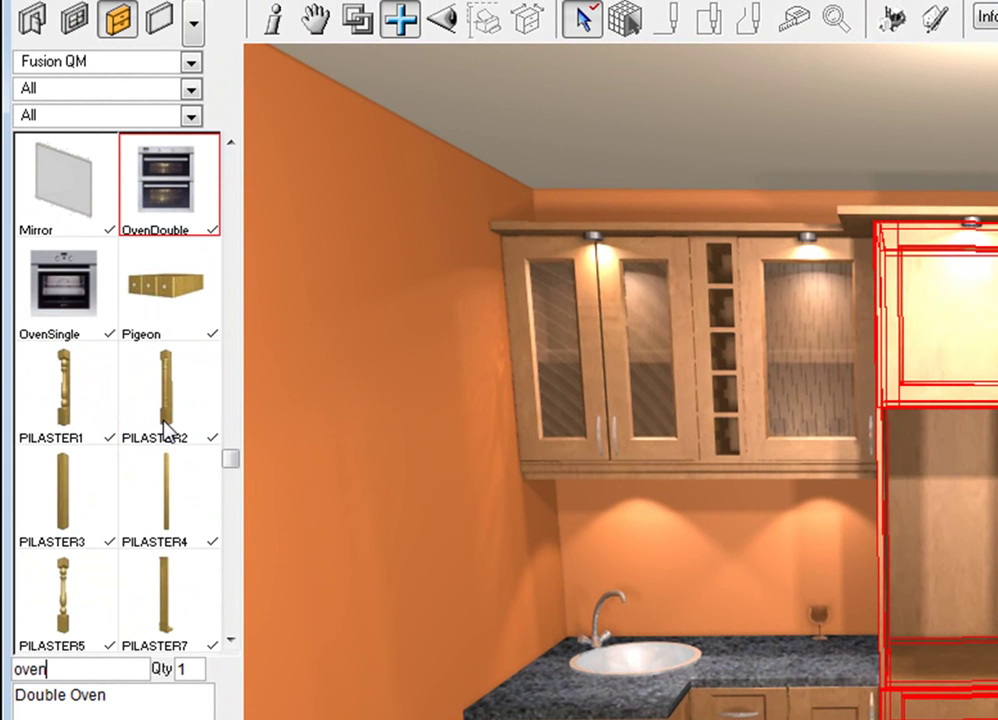
{"action": "left_click", "coordinate": [45, 305]}
{"action": "left_click", "coordinate": [140, 194]}
{"action": "left_click", "coordinate": [92, 285]}
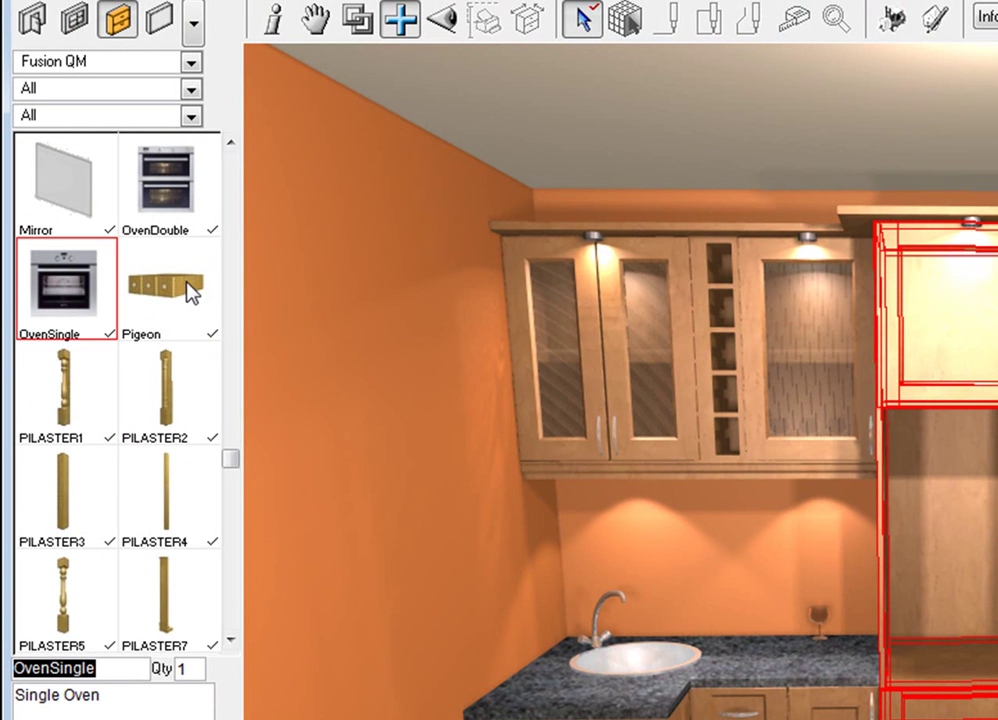
Switch to Plan view and place the single oven along the tall unit's front edge.
{"action": "right_click", "coordinate": [288, 287]}
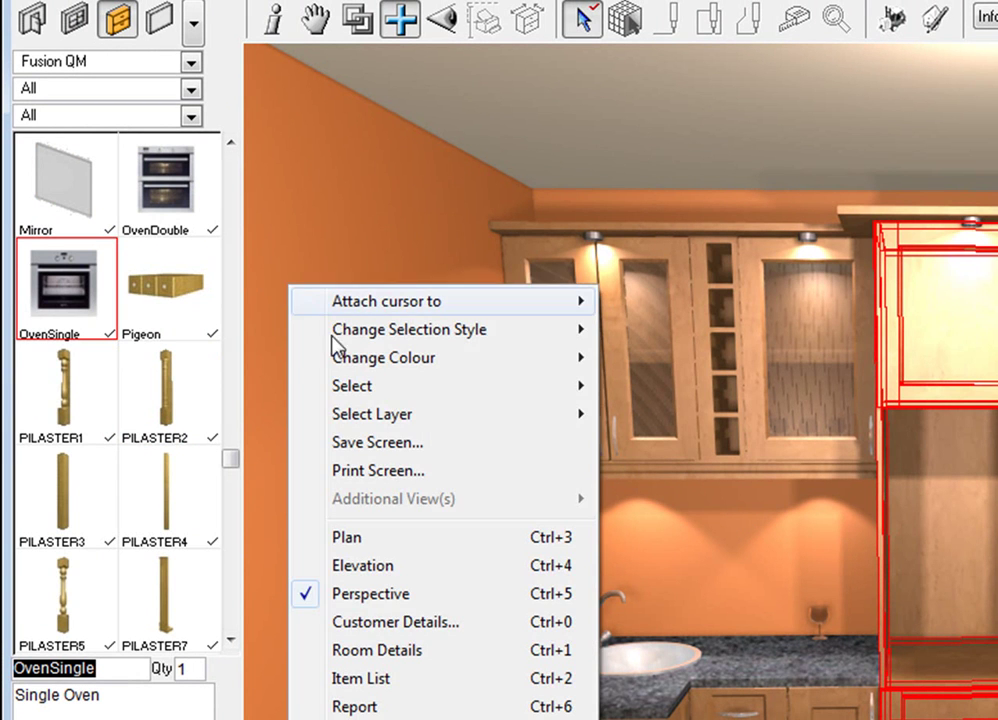
{"action": "left_click", "coordinate": [368, 537]}
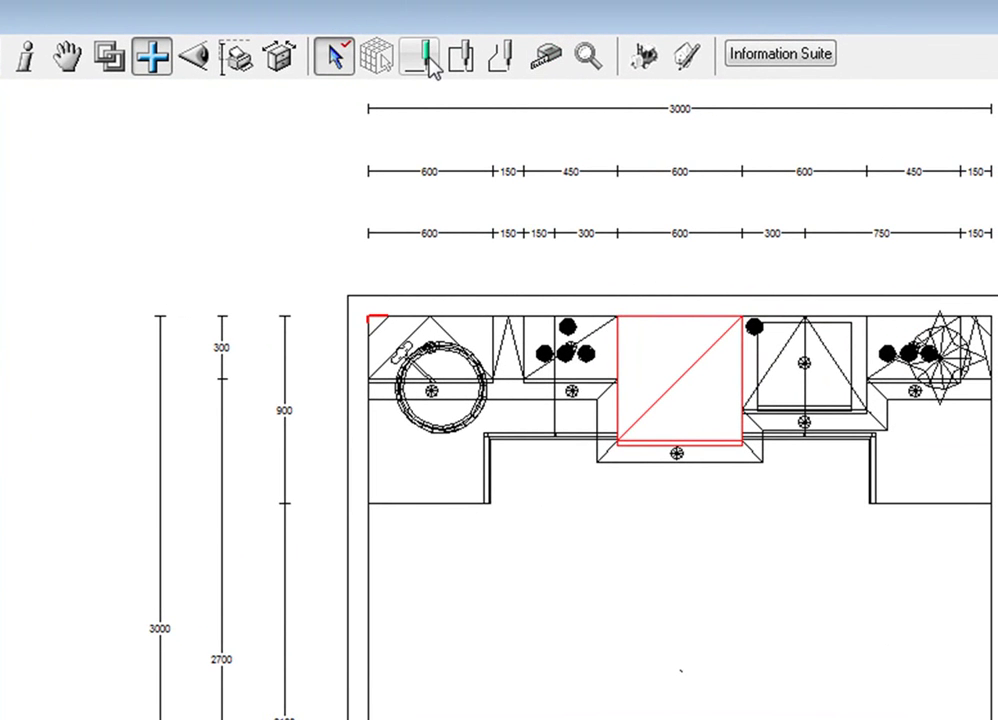
{"action": "left_click", "coordinate": [436, 54]}
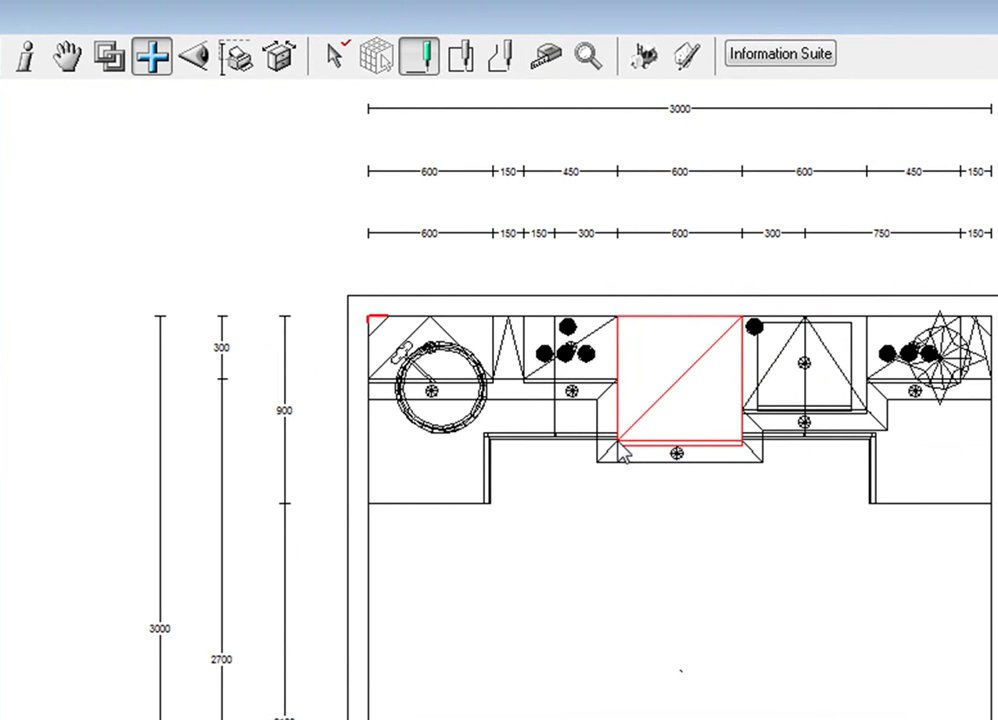
{"action": "left_click_drag", "start_coordinate": [618, 443], "coordinate": [739, 446]}
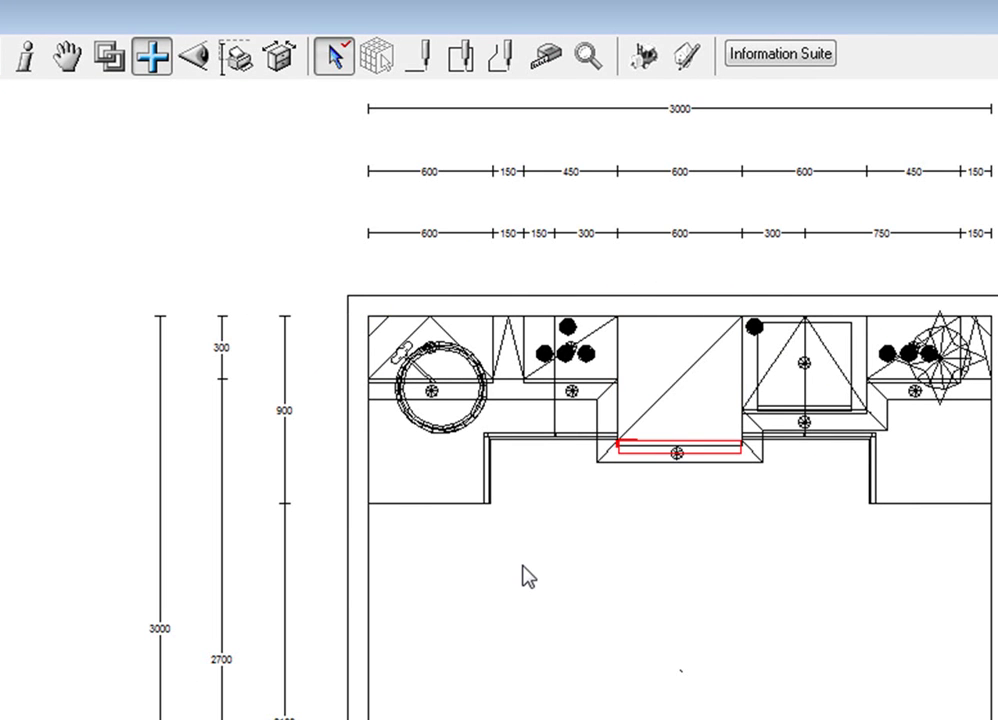
Nudge the oven further back in several small Mover steps, dismissing each clash warning.
{"action": "key", "text": "Up"}
{"action": "key", "text": "Return"}
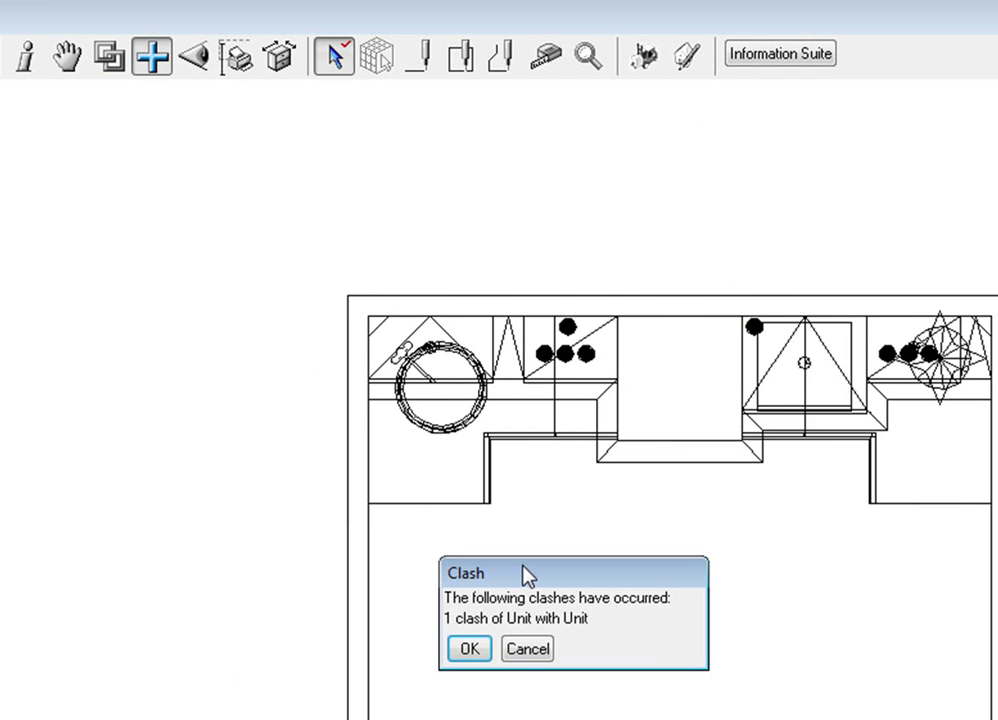
{"action": "key", "text": "Return"}
{"action": "key", "text": "Up"}
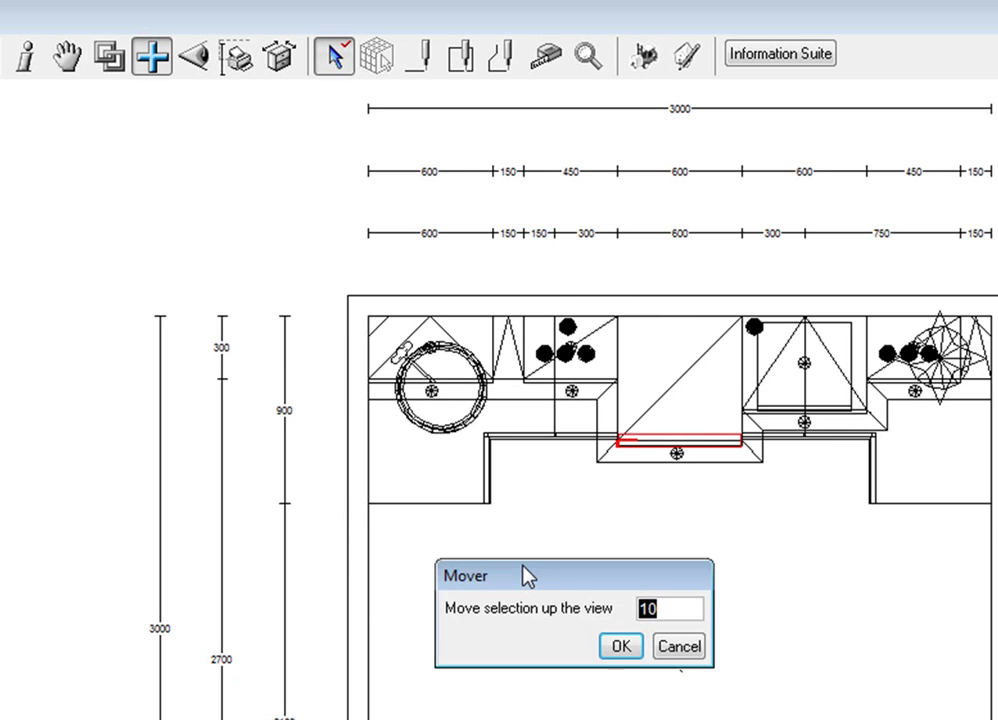
{"action": "key", "text": "Return"}
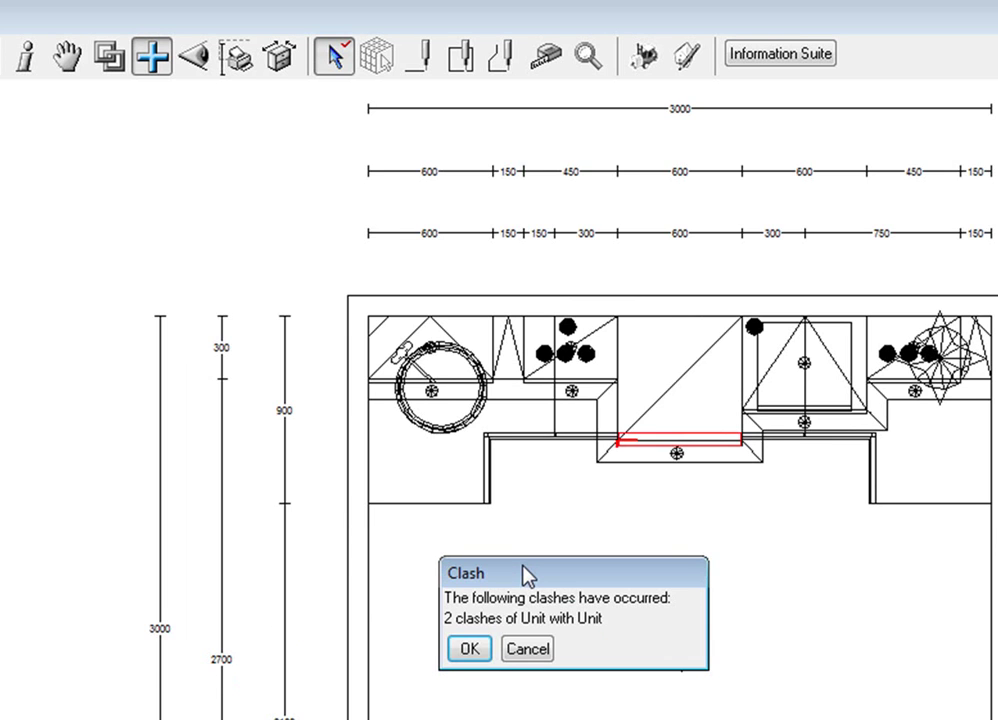
{"action": "key", "text": "Return"}
{"action": "key", "text": "Up"}
{"action": "key", "text": "Return"}
{"action": "key", "text": "Return"}
{"action": "key", "text": "Up"}
{"action": "key", "text": "Return"}
{"action": "key", "text": "Return"}
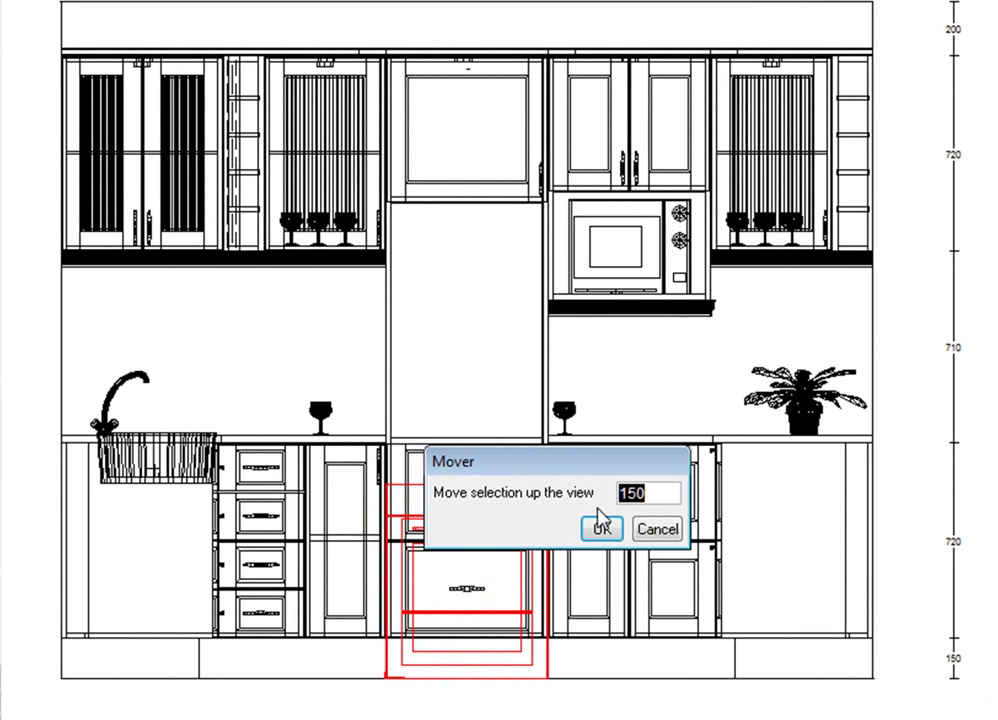
Raise the single oven 900 up the elevation, correcting the mistyped 870.
{"action": "type", "text": "870"}
{"action": "key", "text": "BackSpace"}
{"action": "key", "text": "BackSpace"}
{"action": "type", "text": "900"}
{"action": "left_click", "coordinate": [601, 527]}
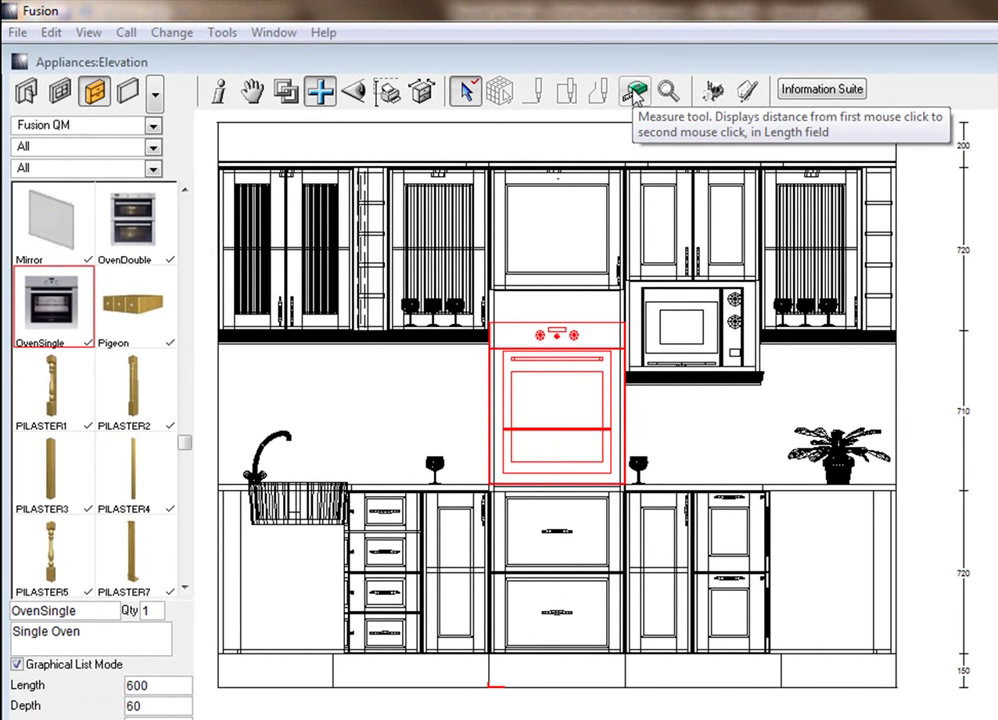
{"action": "key", "text": "Delete"}
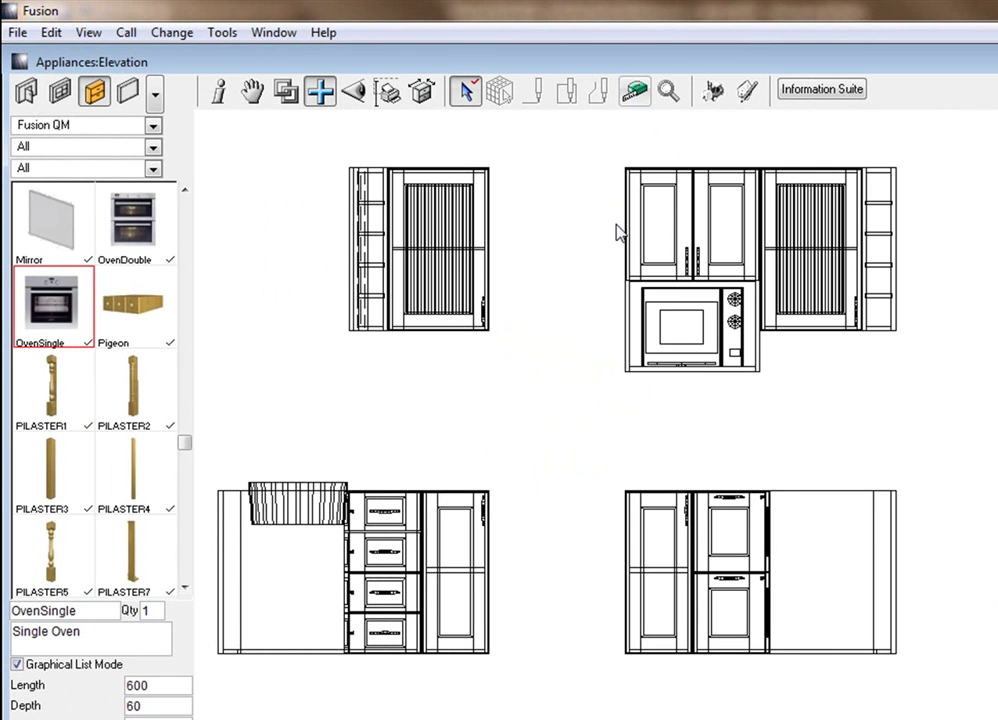
{"action": "key", "text": "ctrl+z"}
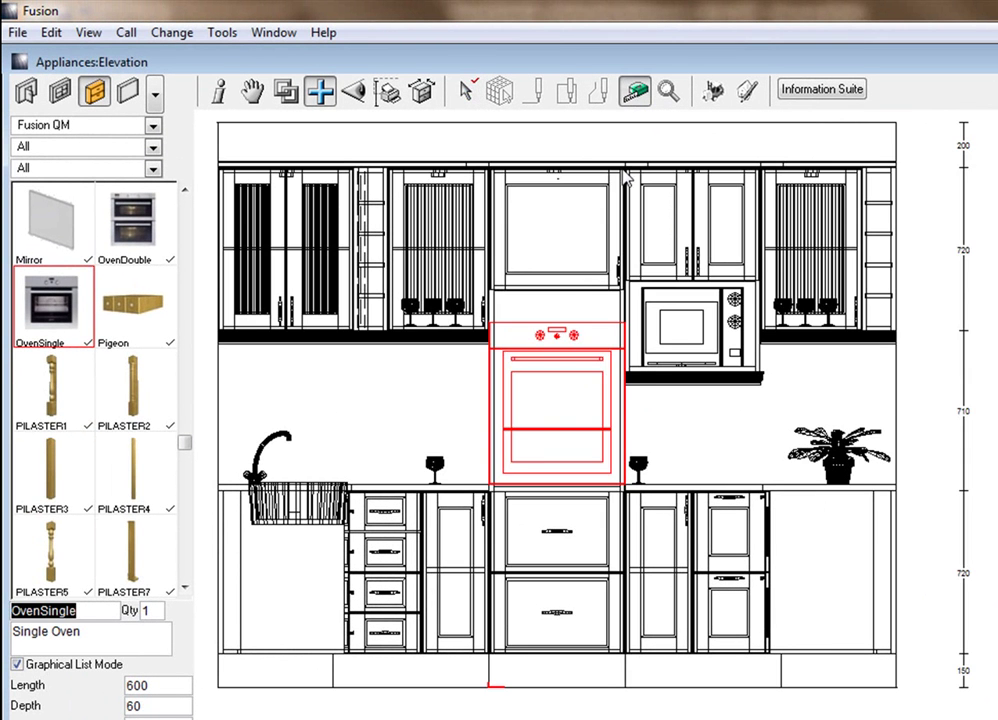
{"action": "left_click", "coordinate": [628, 178]}
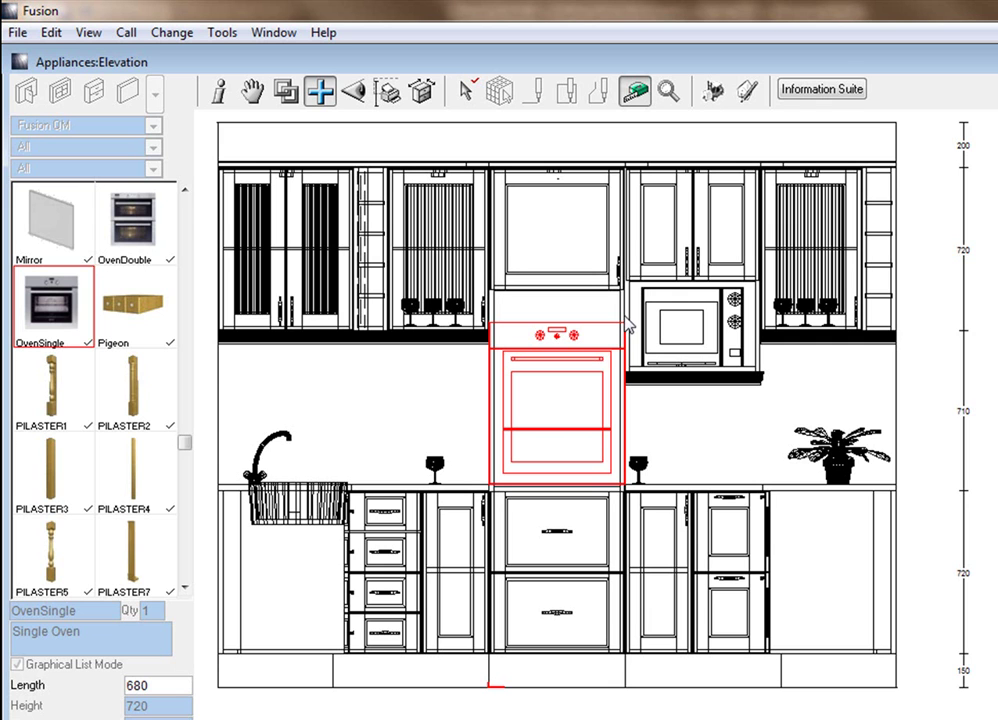
{"action": "left_click", "coordinate": [666, 245]}
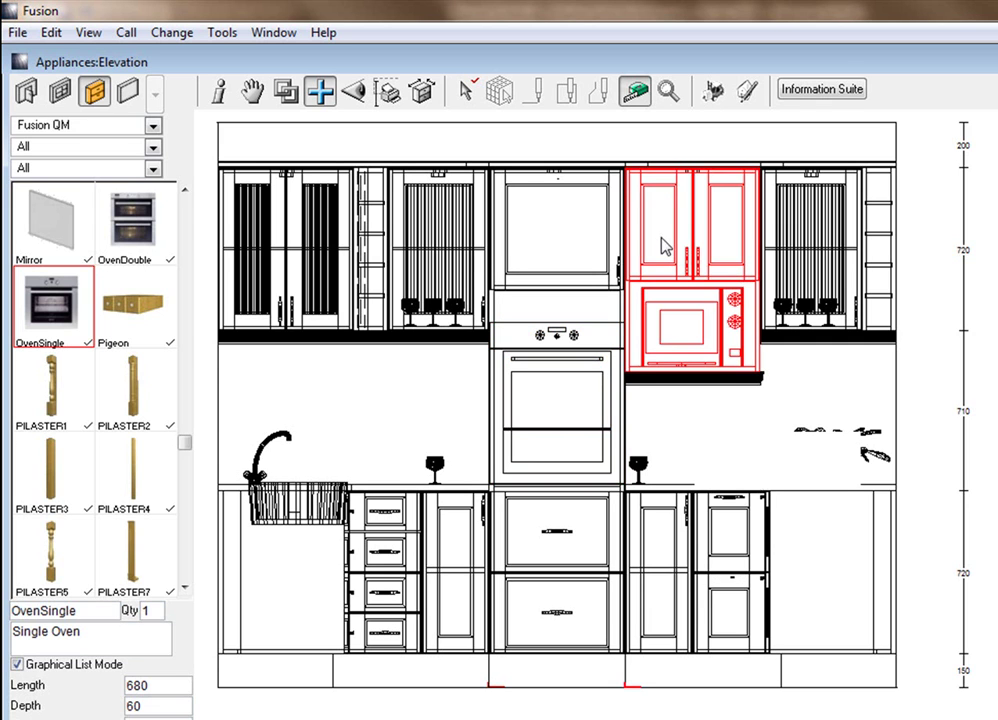
{"action": "left_click", "coordinate": [900, 218]}
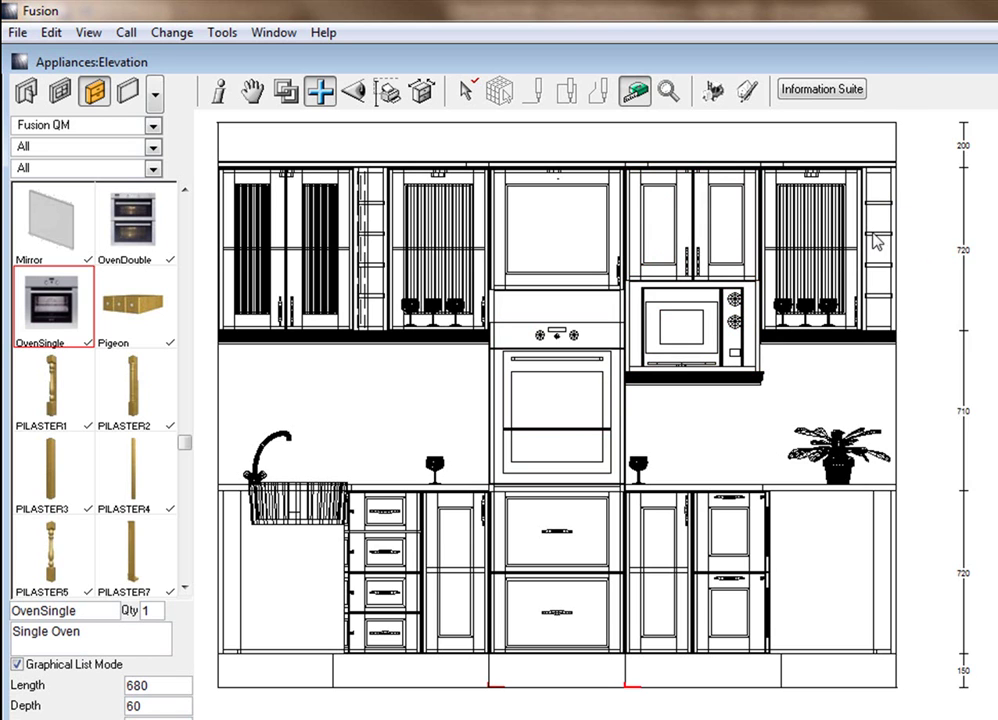
Return to 3D perspective and show the tall unit's details (TO2Dr1D, 600×600×2150).
{"action": "key", "text": "F5"}
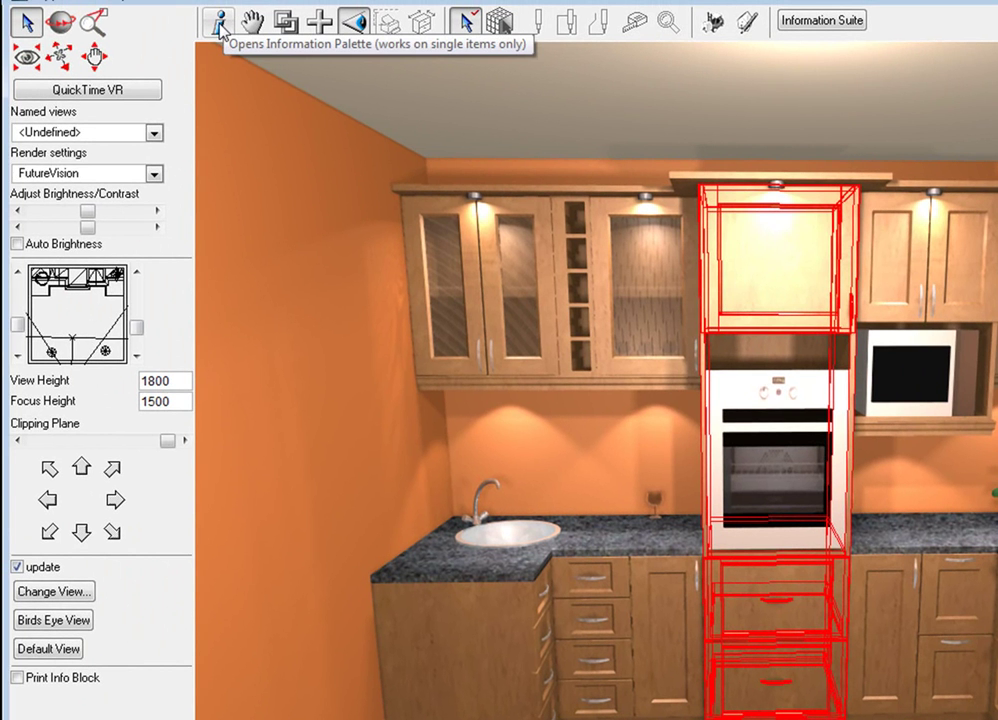
{"action": "left_click", "coordinate": [221, 24]}
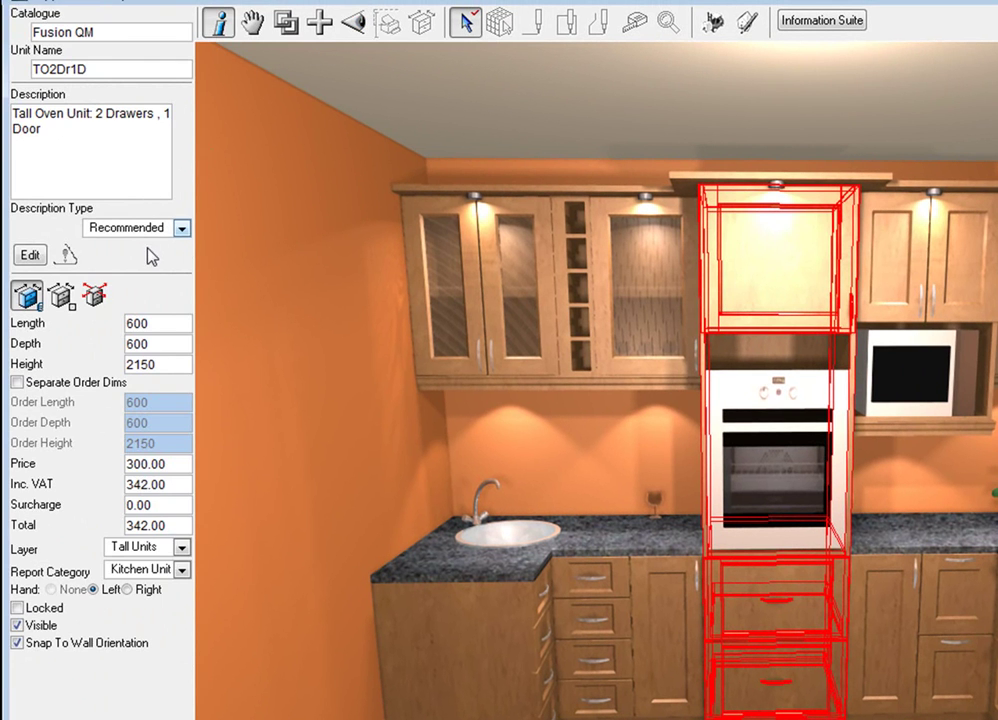
Open the tall oven unit's drawing parameters and step through the list.
{"action": "left_click", "coordinate": [95, 295]}
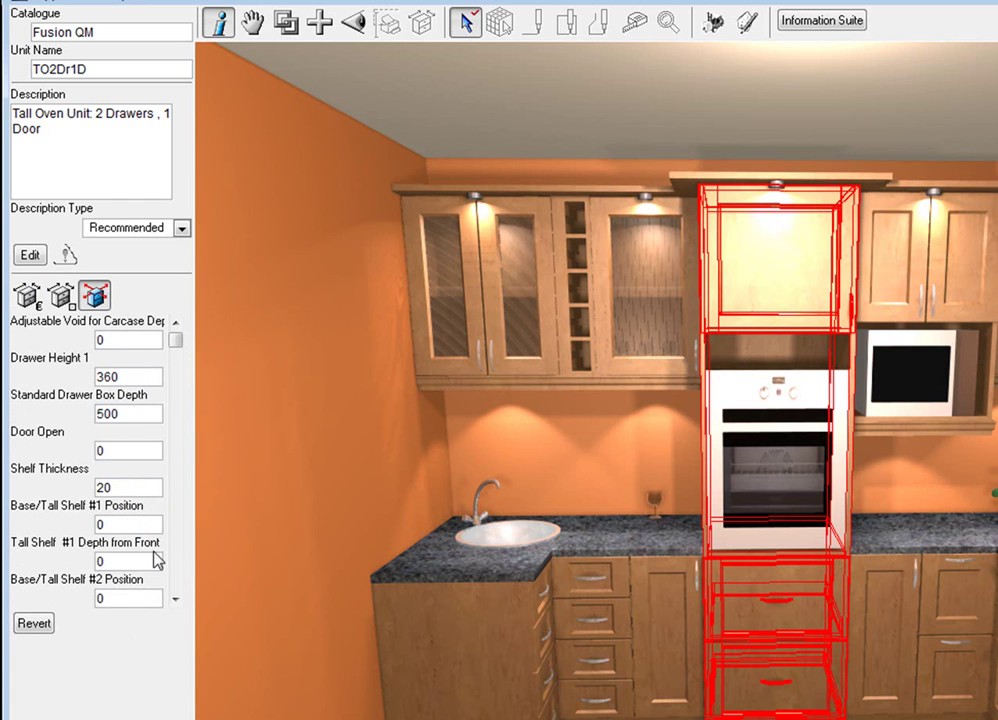
{"action": "left_click", "coordinate": [177, 601]}
{"action": "left_click", "coordinate": [177, 601]}
{"action": "left_click", "coordinate": [177, 601]}
{"action": "left_click", "coordinate": [177, 601]}
{"action": "left_click", "coordinate": [177, 601]}
{"action": "left_click", "coordinate": [177, 601]}
{"action": "left_click", "coordinate": [177, 601]}
{"action": "left_click", "coordinate": [177, 601]}
{"action": "left_click", "coordinate": [177, 601]}
{"action": "left_click", "coordinate": [177, 601]}
{"action": "left_click", "coordinate": [177, 601]}
{"action": "left_click", "coordinate": [177, 601]}
{"action": "left_click", "coordinate": [177, 601]}
{"action": "left_click", "coordinate": [177, 601]}
{"action": "left_click", "coordinate": [177, 601]}
{"action": "left_click", "coordinate": [177, 601]}
{"action": "left_click", "coordinate": [177, 601]}
{"action": "left_click", "coordinate": [177, 601]}
{"action": "left_click", "coordinate": [177, 601]}
{"action": "left_click", "coordinate": [177, 601]}
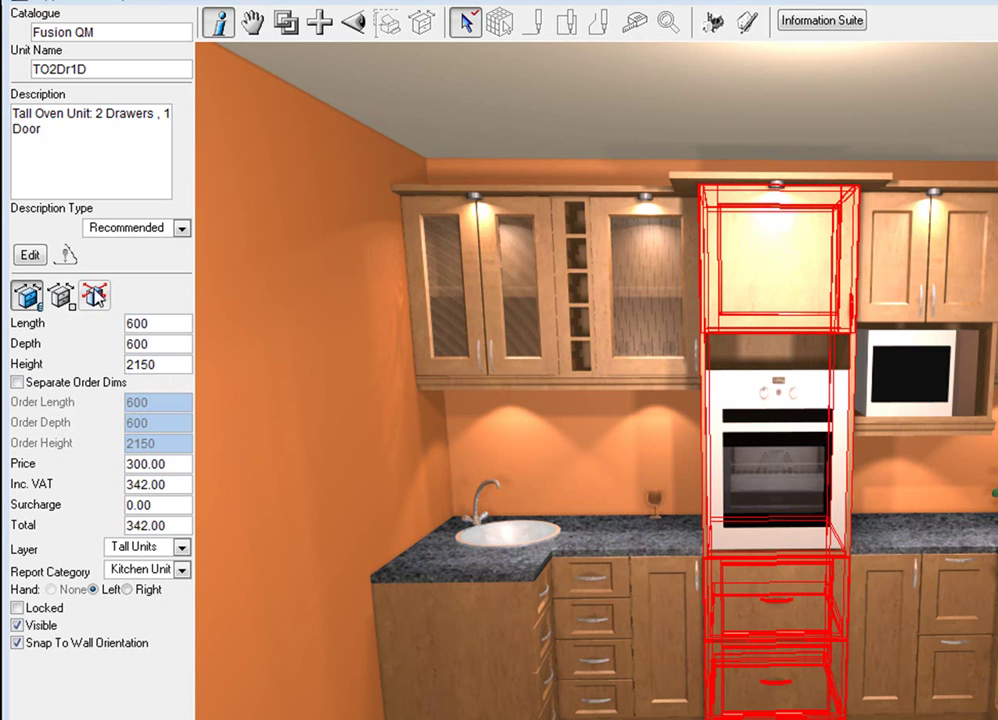
Change the tall unit's Oven Apperture from 890 to 720.
{"action": "left_click", "coordinate": [94, 295]}
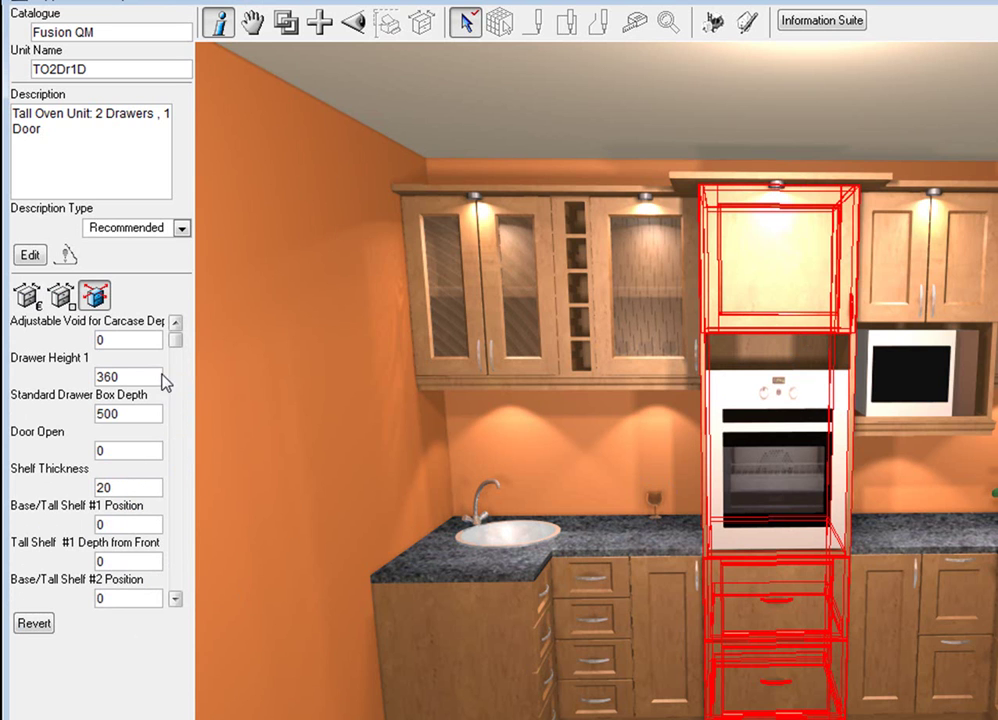
{"action": "left_click_drag", "start_coordinate": [175, 352], "coordinate": [178, 606]}
{"action": "double_click", "coordinate": [122, 560]}
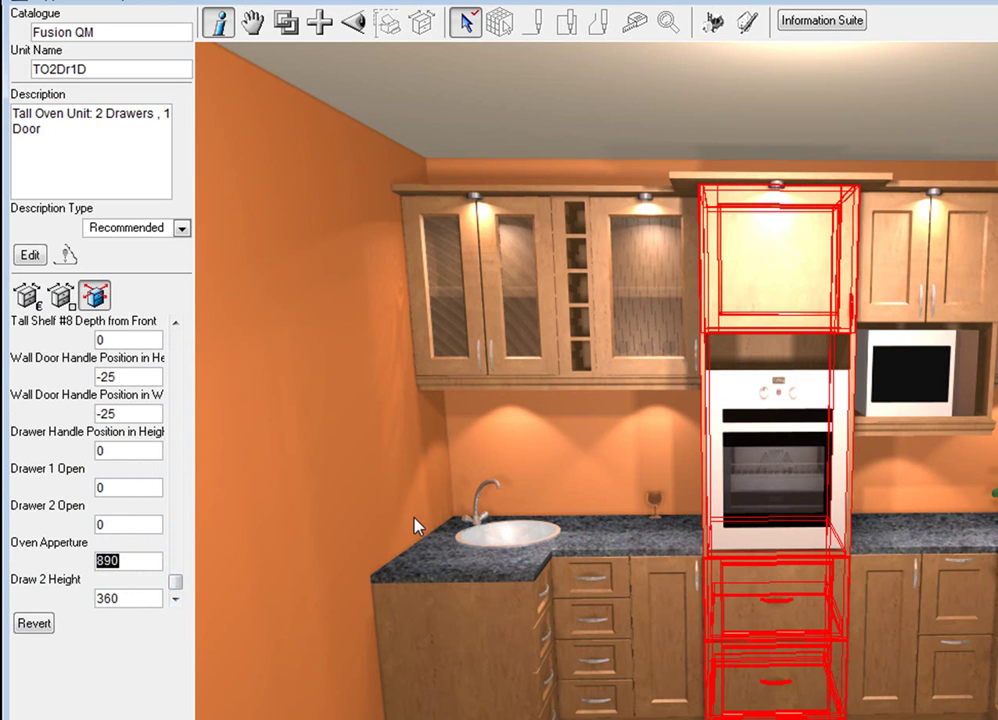
{"action": "type", "text": "720"}
{"action": "key", "text": "Return"}
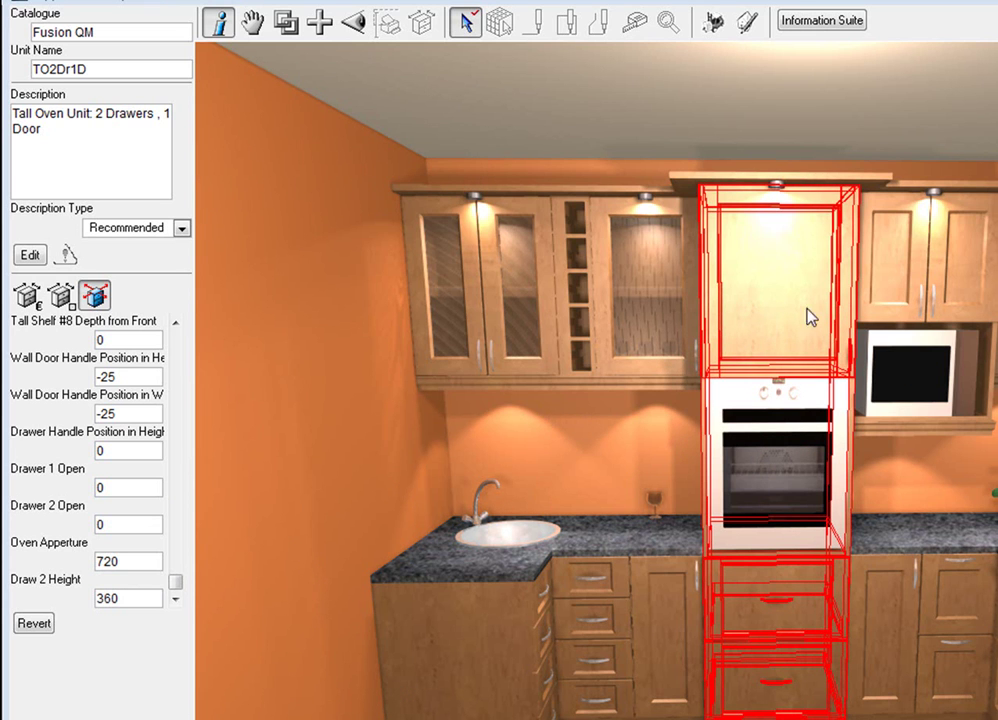
Set the OvenSingle oven's height to 700 and accept the clash warning.
{"action": "left_click", "coordinate": [741, 440]}
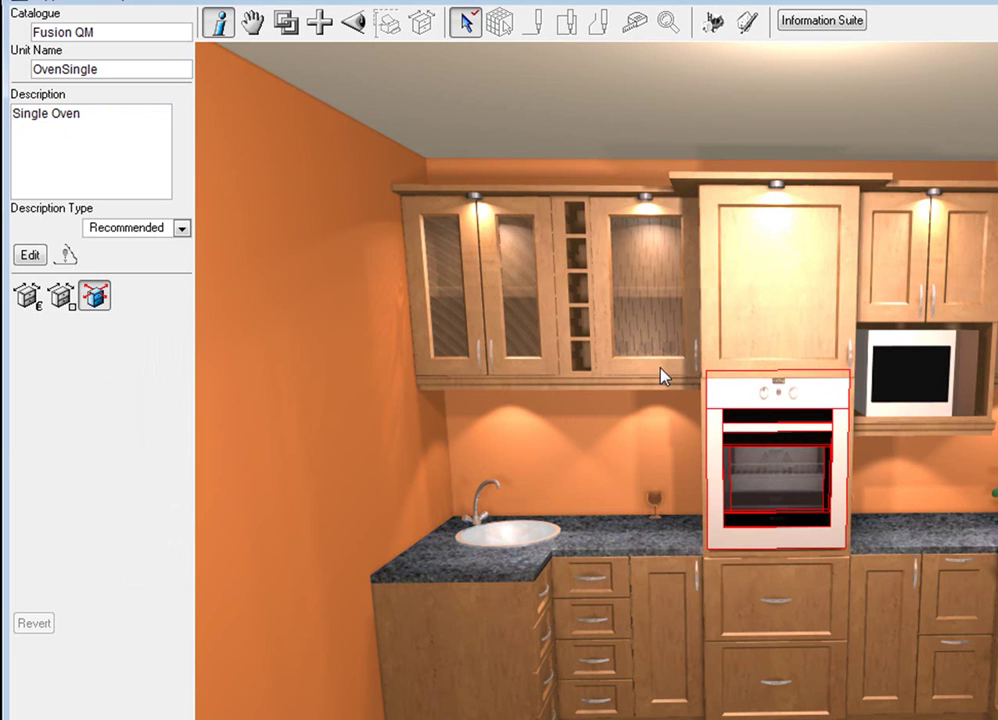
{"action": "left_click", "coordinate": [28, 295]}
{"action": "double_click", "coordinate": [155, 364]}
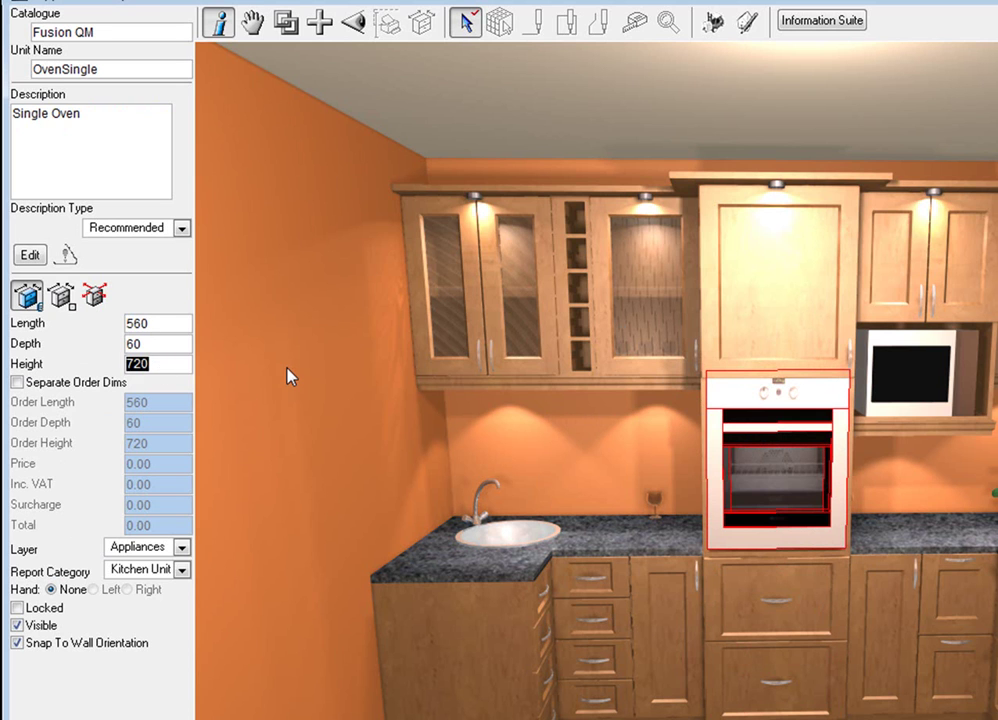
{"action": "type", "text": "700"}
{"action": "key", "text": "Return"}
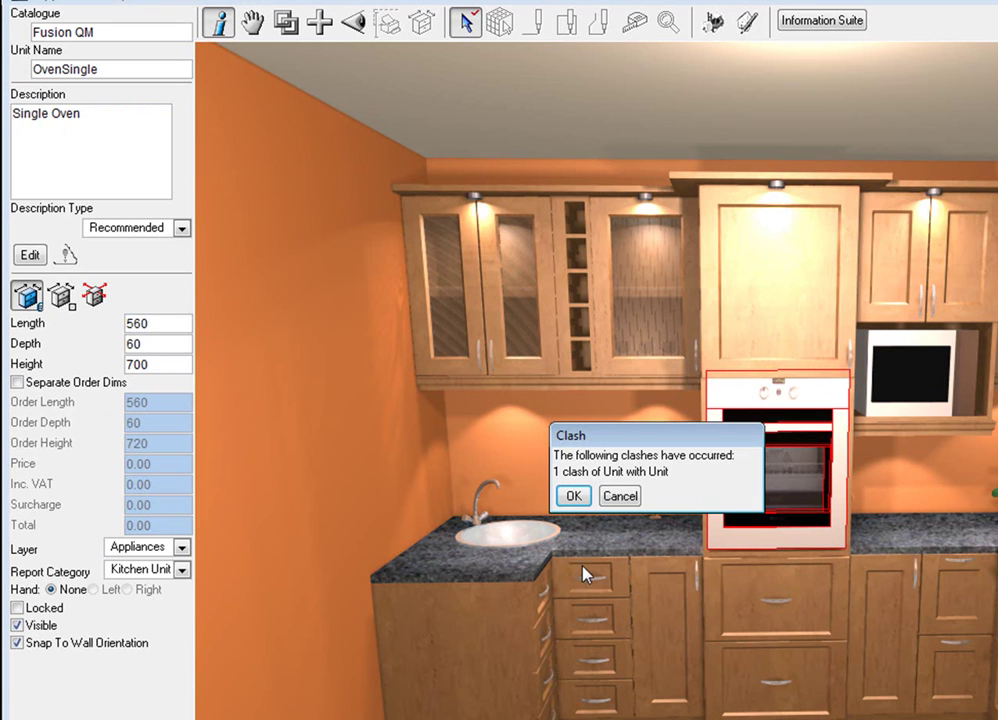
{"action": "left_click", "coordinate": [574, 497]}
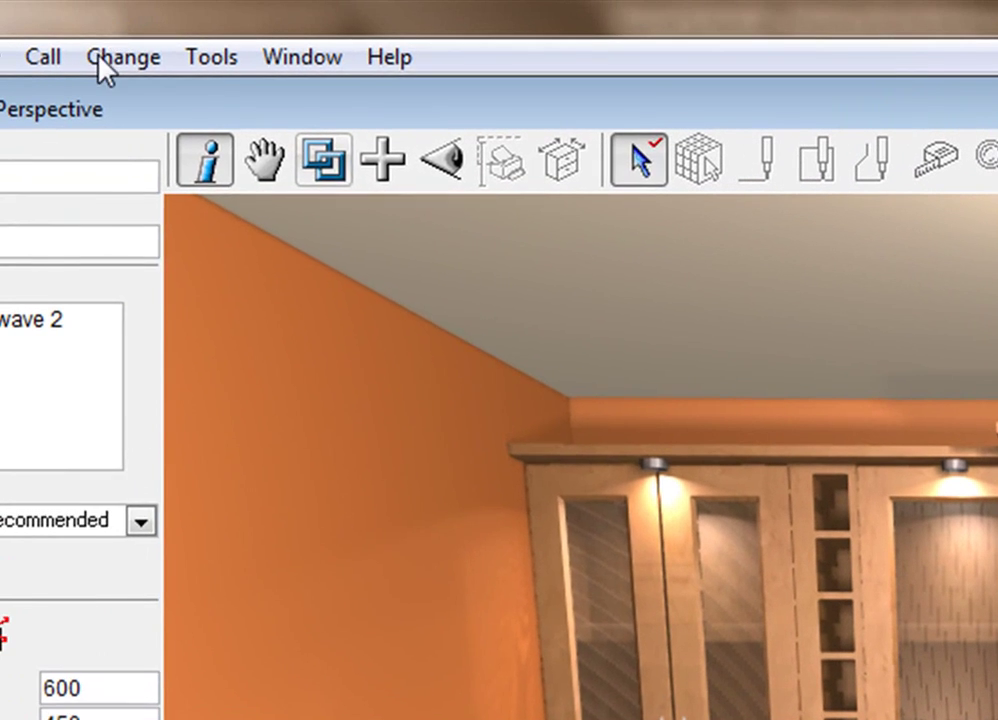
Switch the style's Appliance Options to Manual Placement again, removing the wall-unit microwave.
{"action": "left_click", "coordinate": [100, 60]}
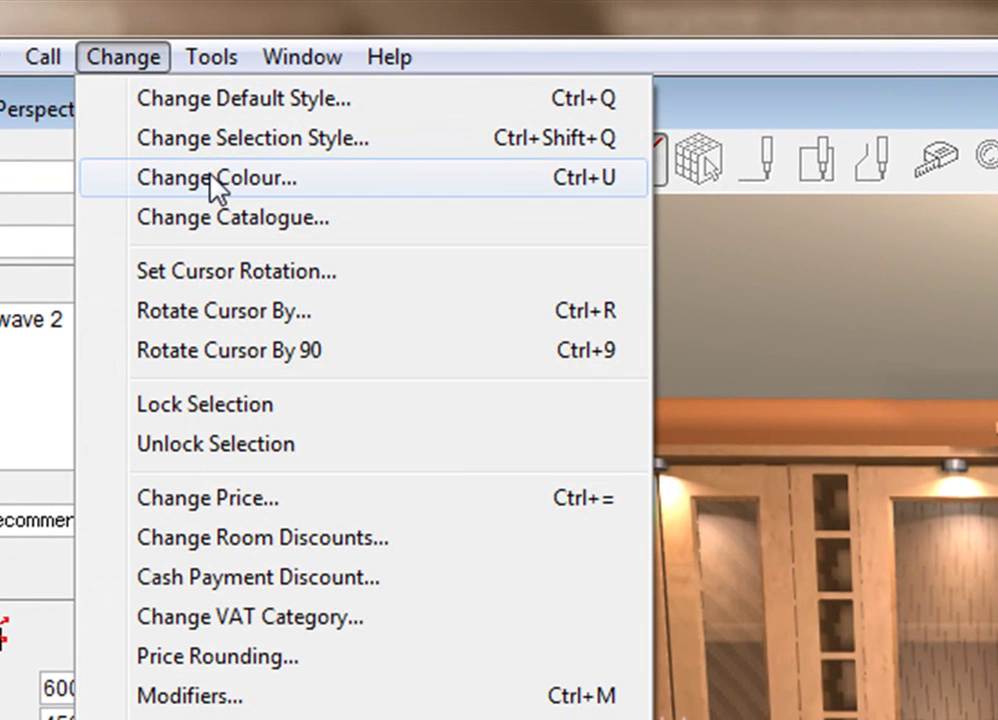
{"action": "left_click", "coordinate": [218, 140]}
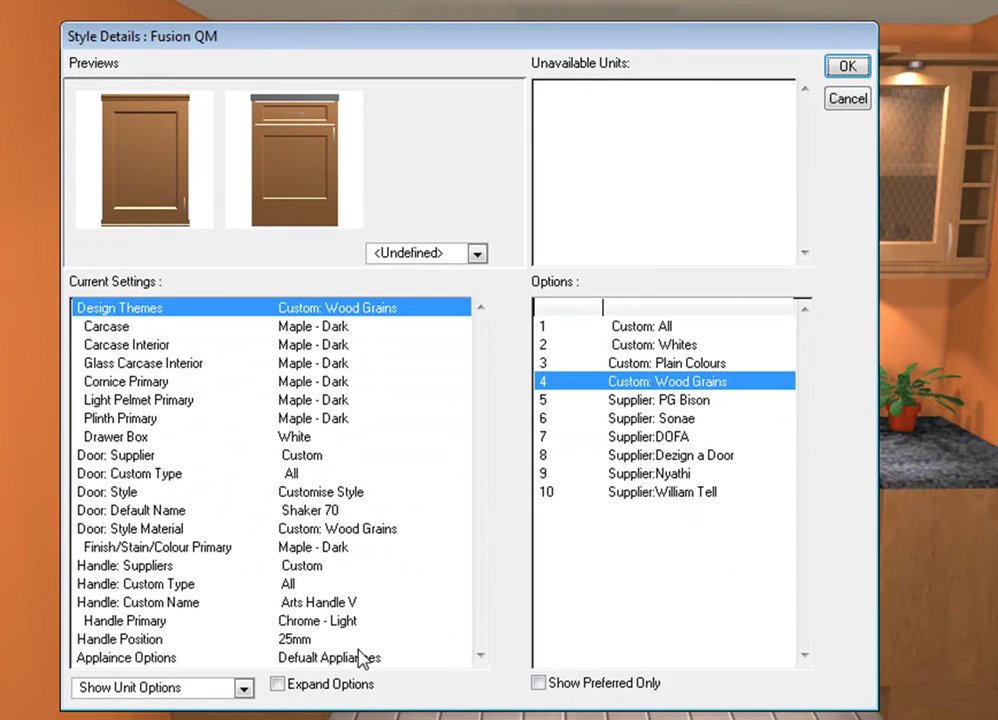
{"action": "left_click", "coordinate": [356, 665]}
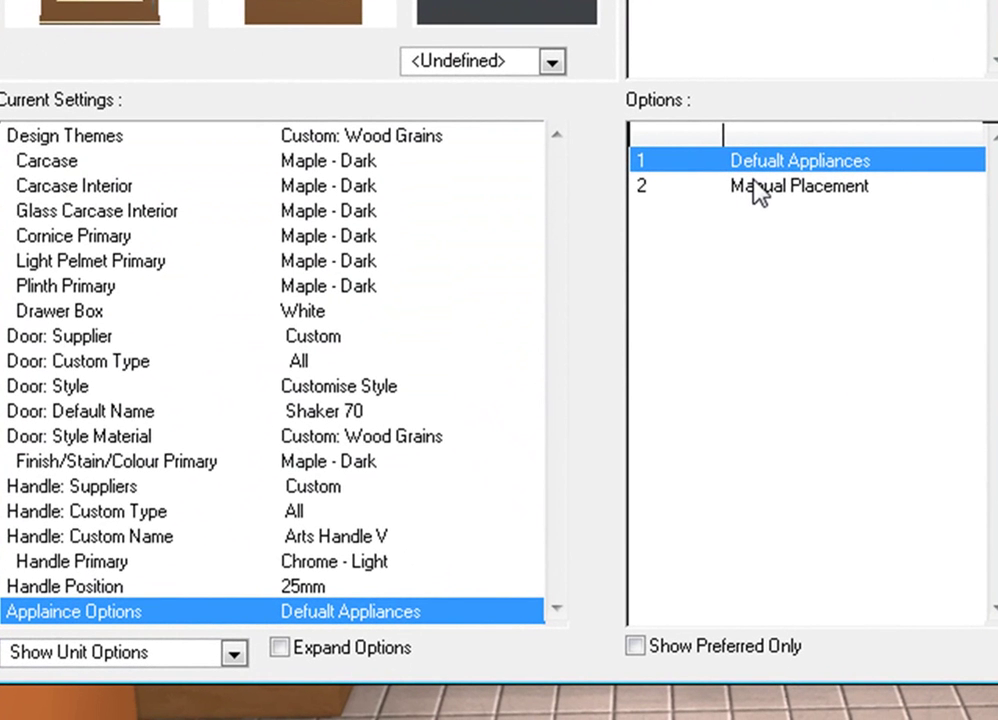
{"action": "left_click", "coordinate": [770, 190]}
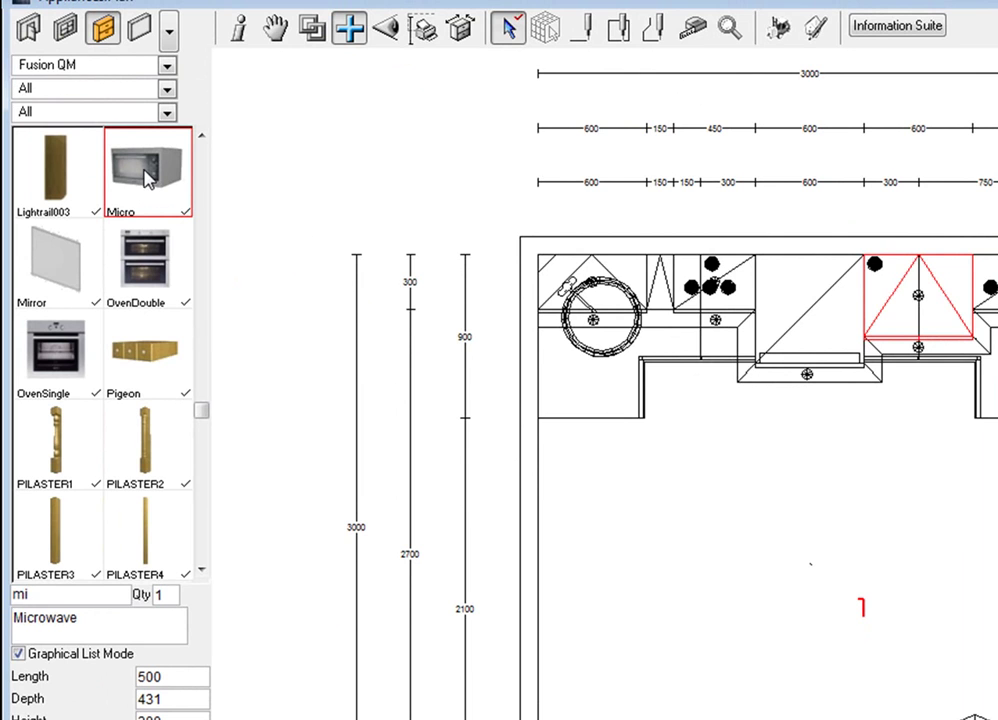
Place the Micro microwave in the wall run by the right corner units, accept the clash, and show the elevation.
{"action": "left_click_drag", "start_coordinate": [148, 178], "coordinate": [878, 263]}
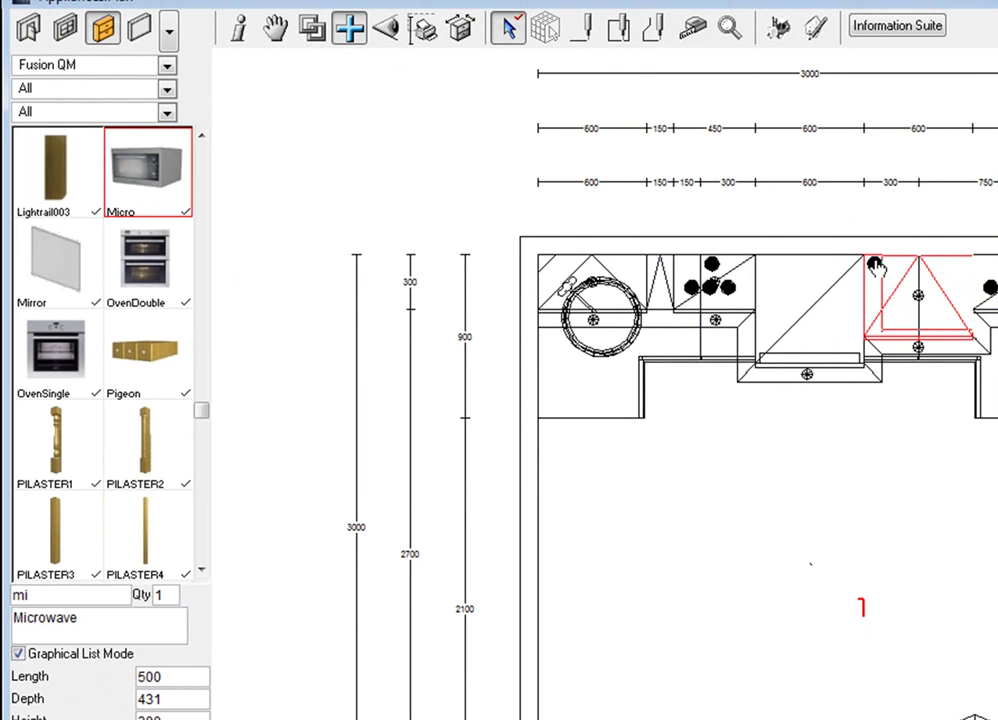
{"action": "left_click", "coordinate": [876, 272]}
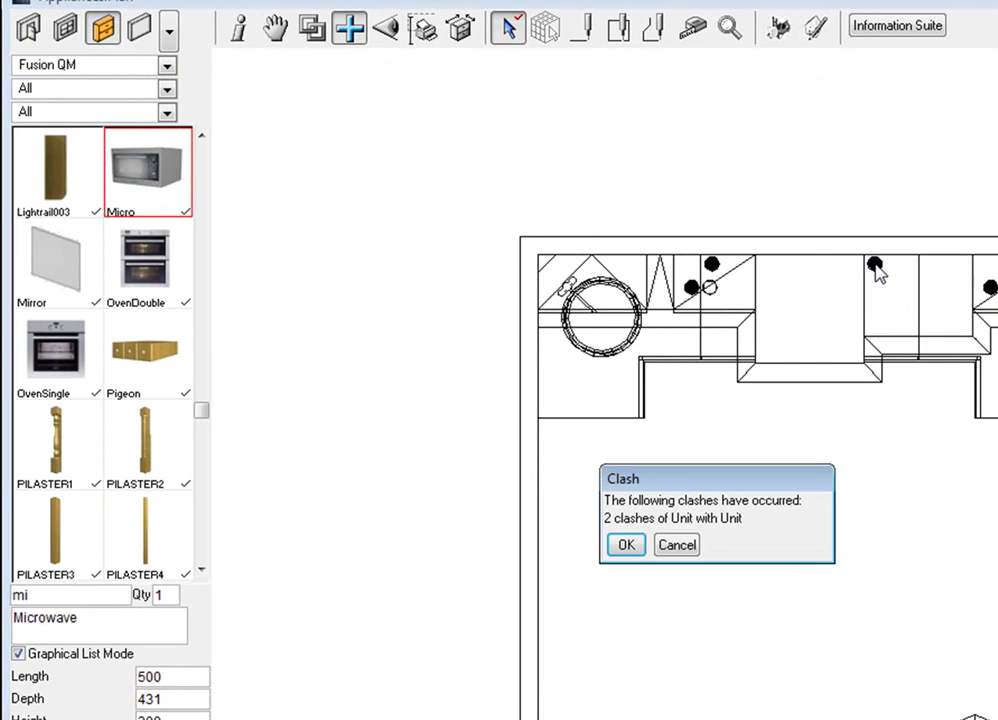
{"action": "left_click", "coordinate": [662, 545]}
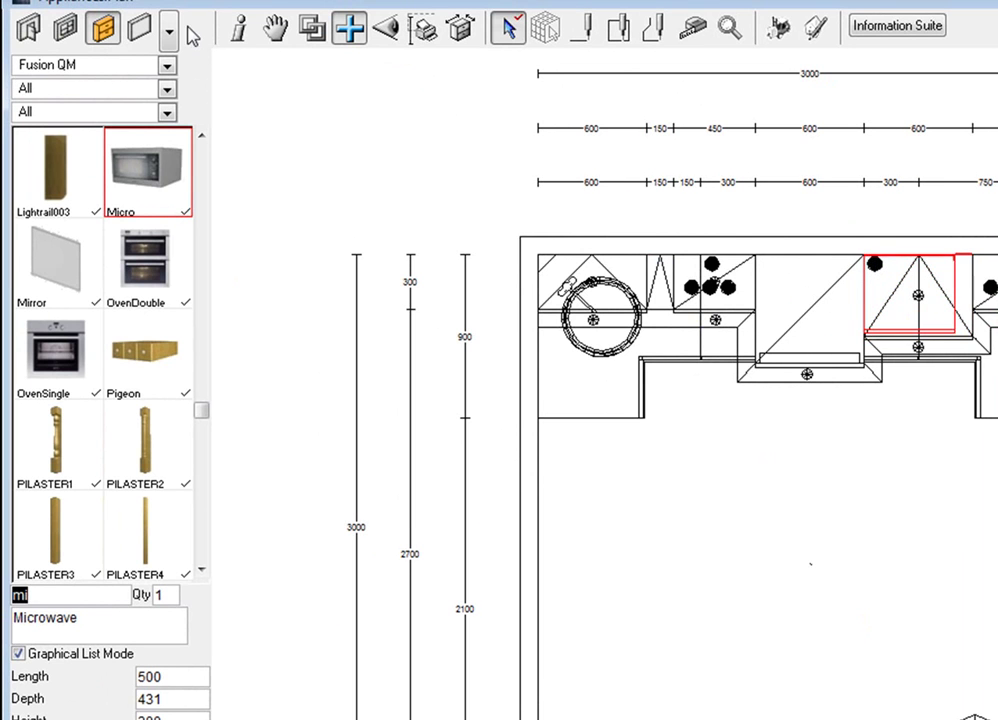
{"action": "right_click", "coordinate": [570, 528]}
{"action": "left_click", "coordinate": [655, 318]}
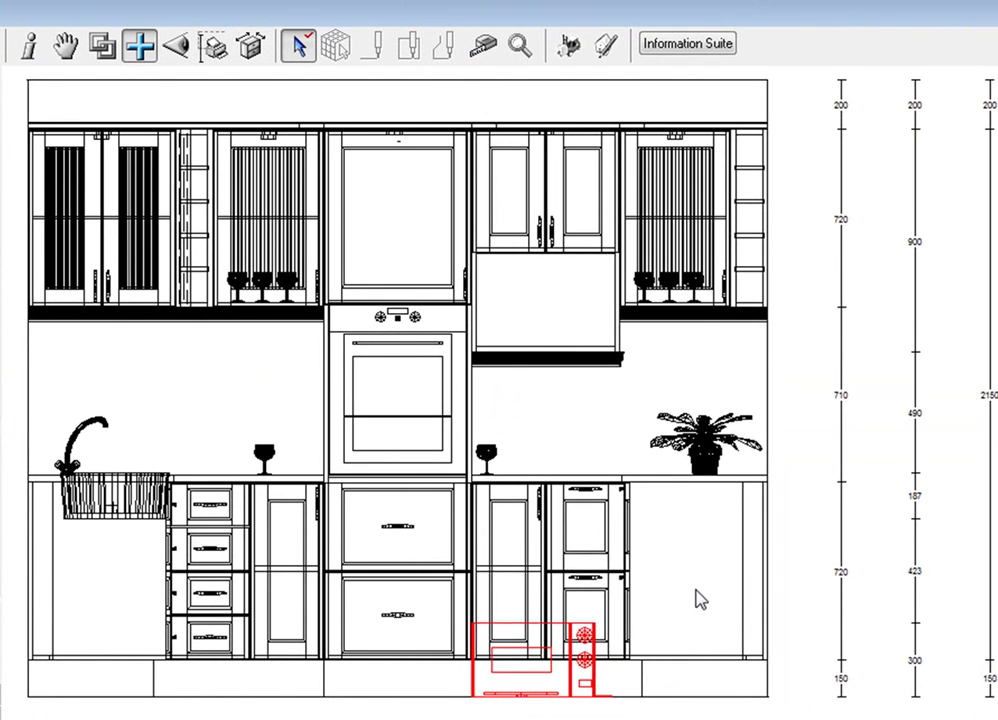
Raise the microwave 1400, then another 20, accepting each clash warning.
{"action": "key", "text": "Up"}
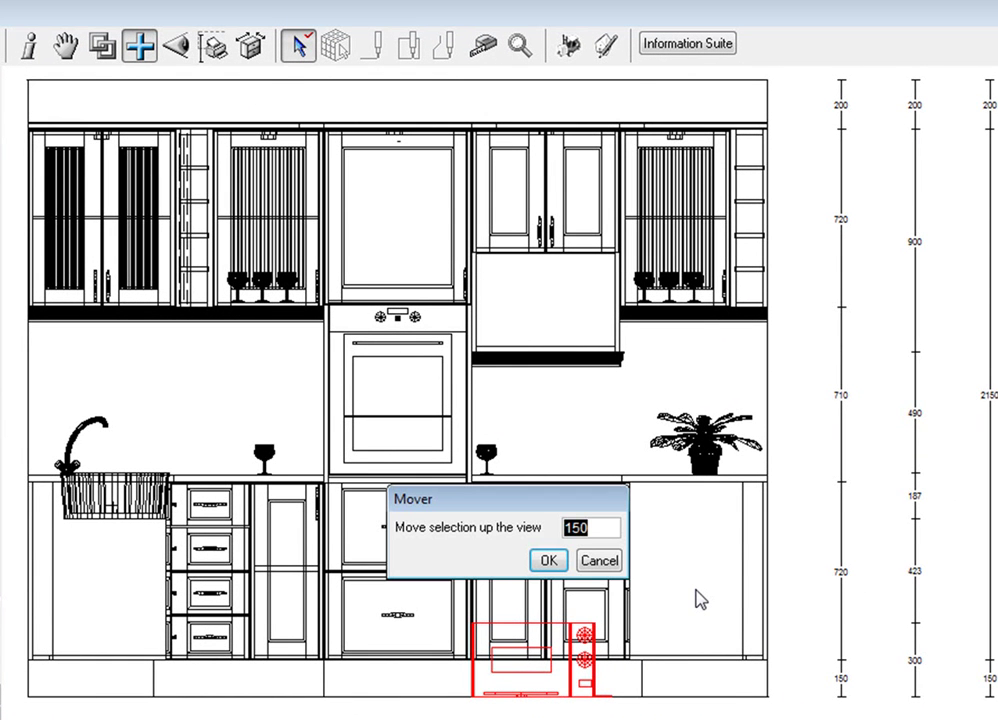
{"action": "type", "text": "1400"}
{"action": "key", "text": "Return"}
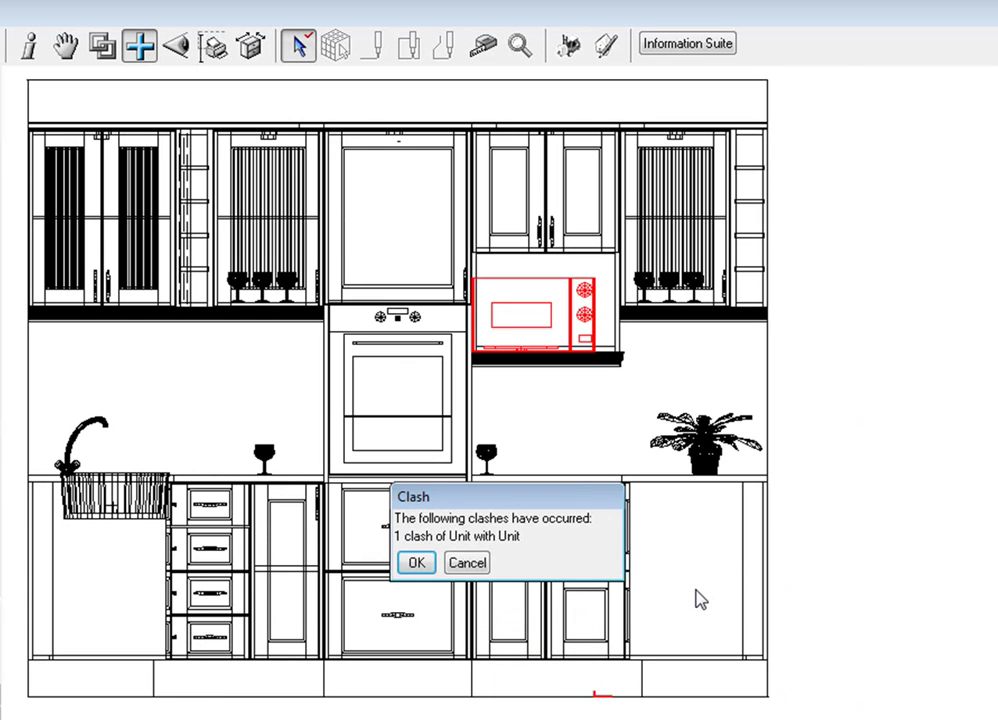
{"action": "key", "text": "Return"}
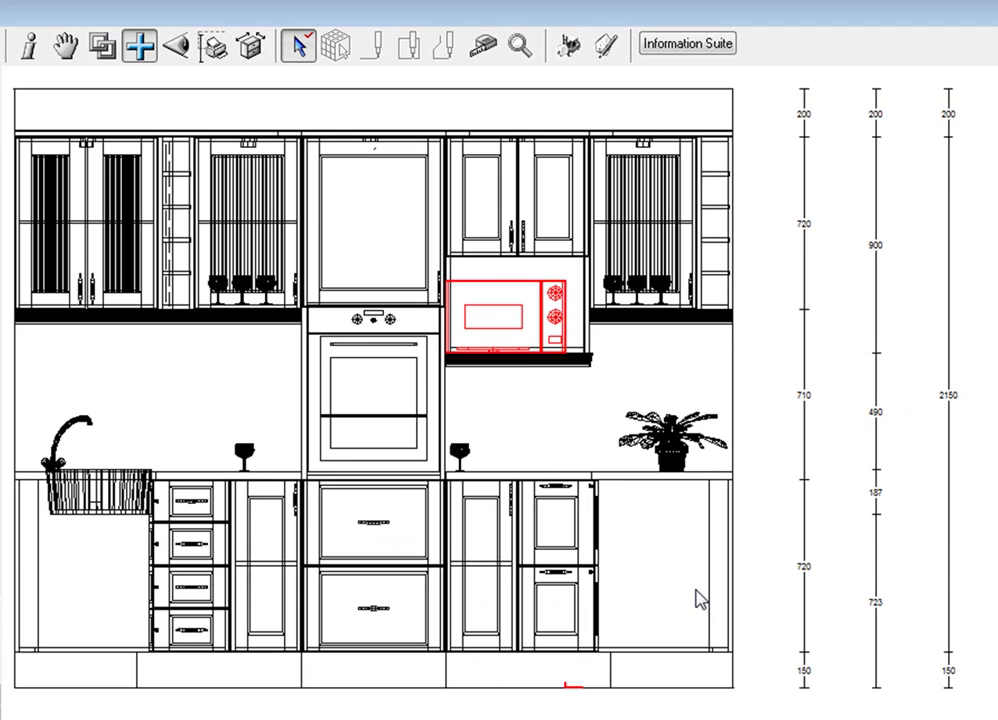
{"action": "key", "text": "Up"}
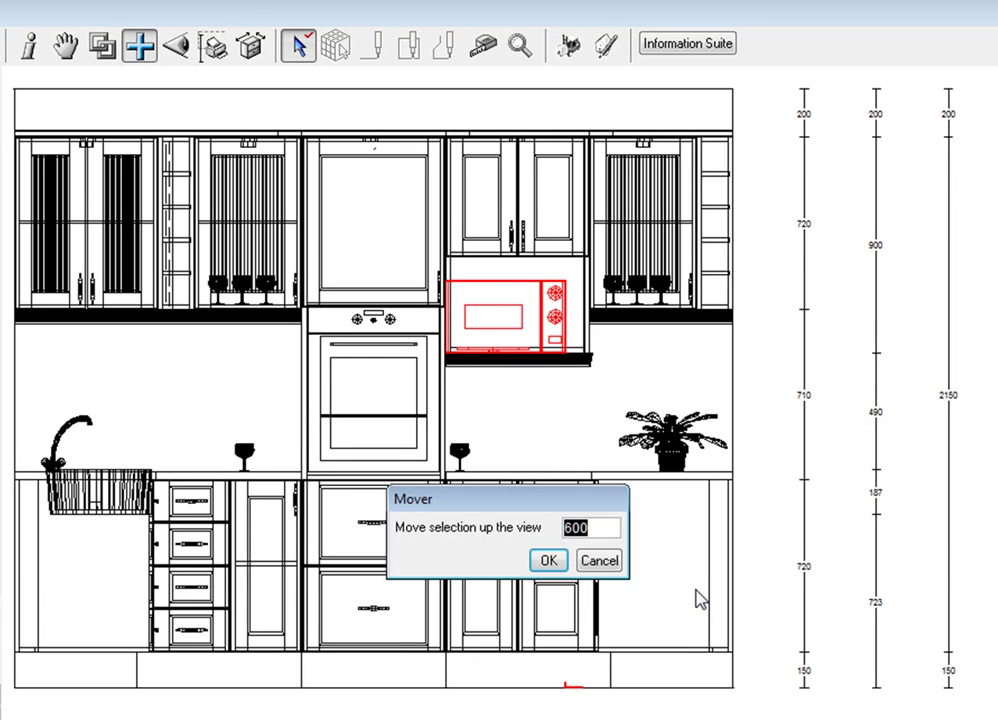
{"action": "type", "text": "20"}
{"action": "key", "text": "Return"}
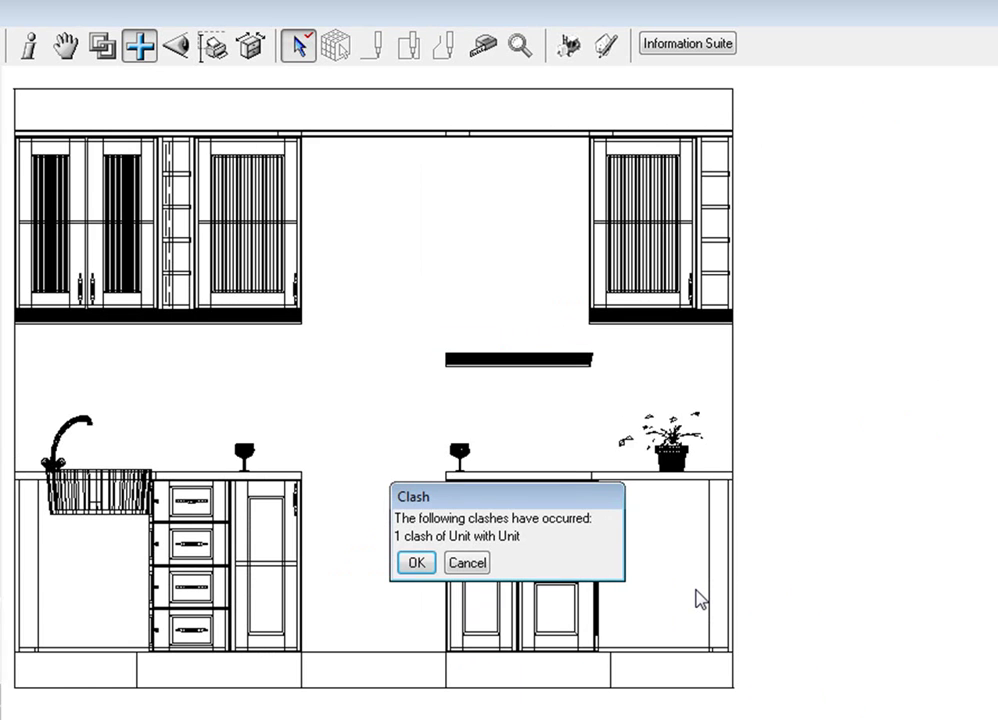
{"action": "key", "text": "Return"}
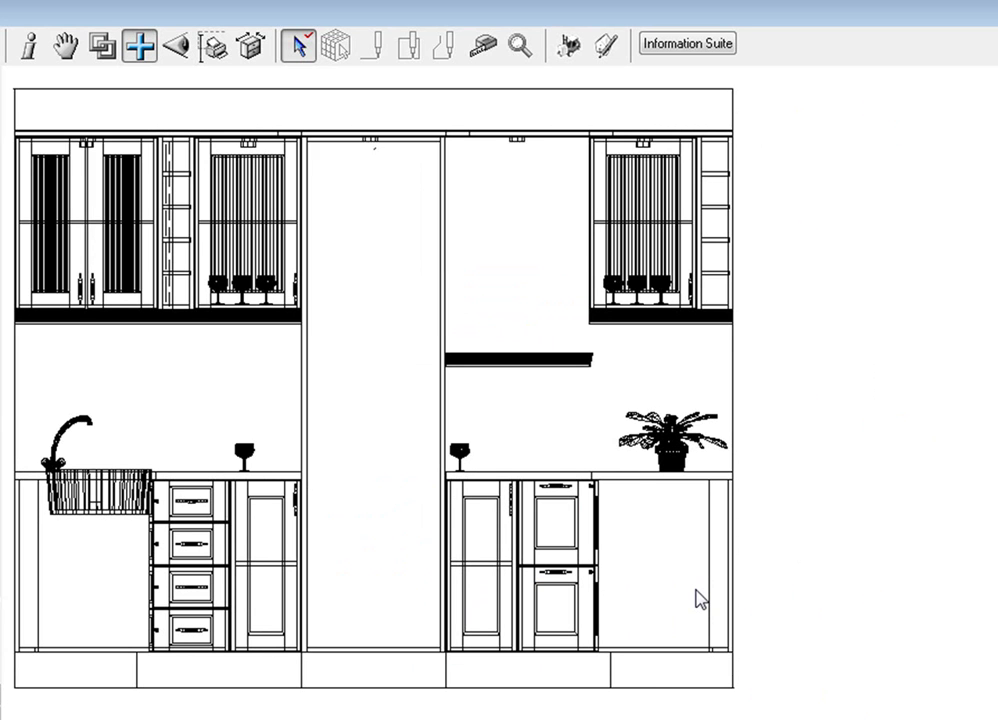
Shift the microwave 50 to the right into the wall unit's recess, then deselect it.
{"action": "key", "text": "Right"}
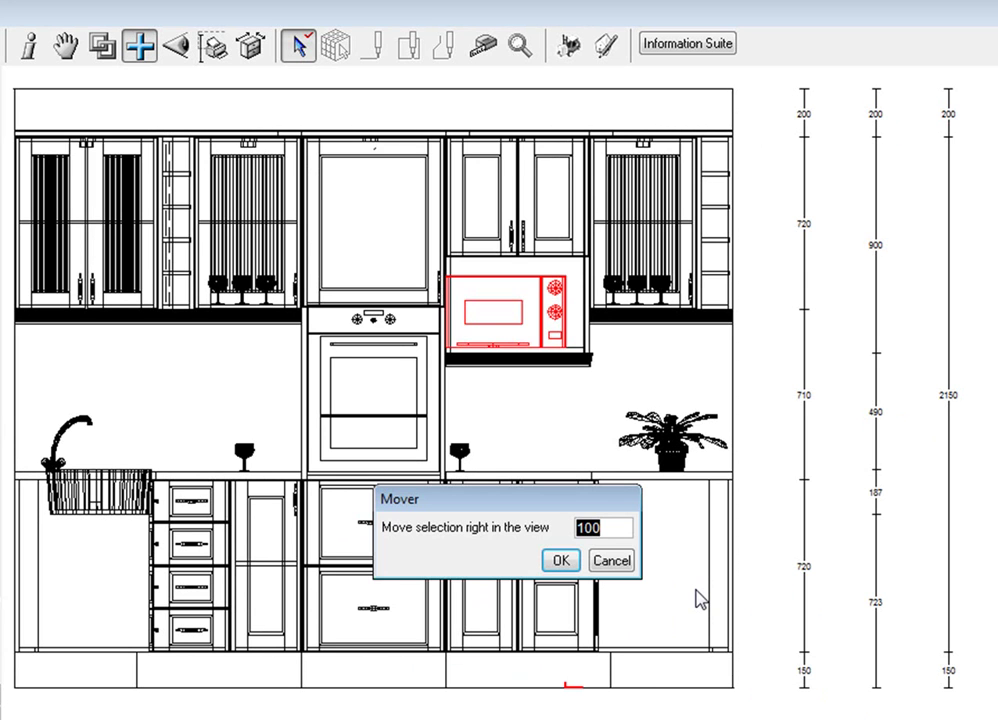
{"action": "type", "text": "50"}
{"action": "key", "text": "Return"}
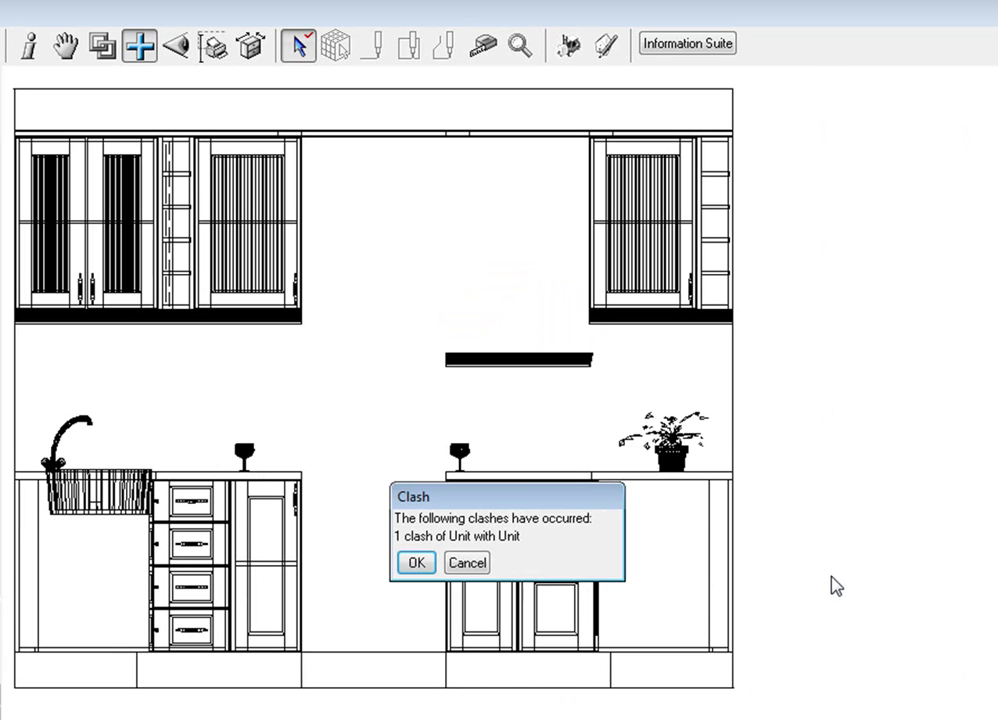
{"action": "left_click", "coordinate": [415, 563]}
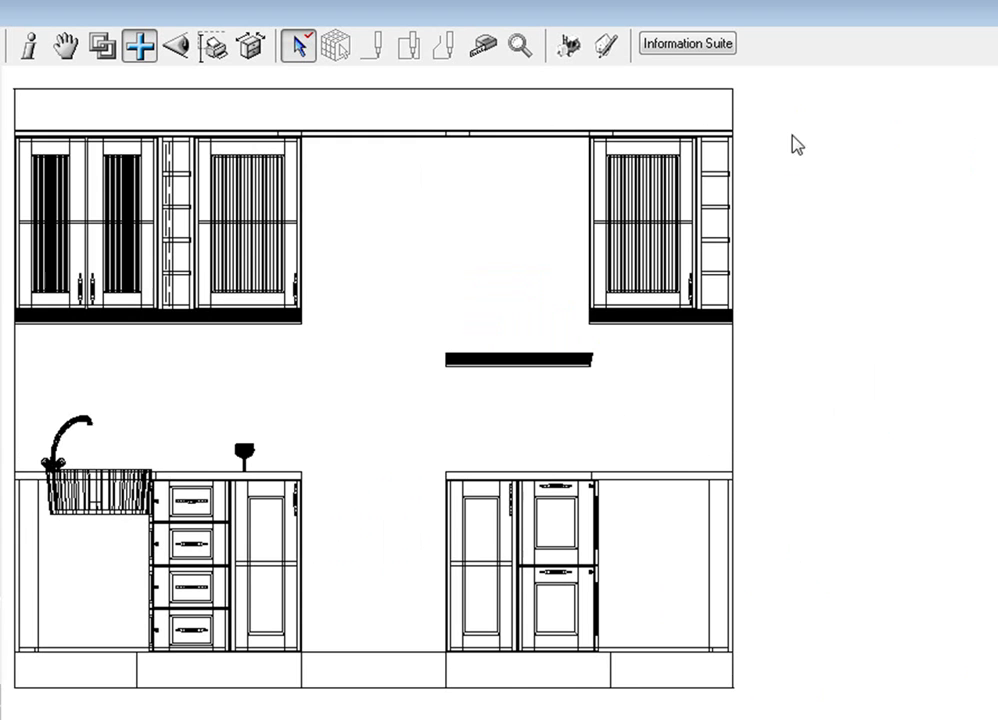
{"action": "left_click", "coordinate": [768, 104]}
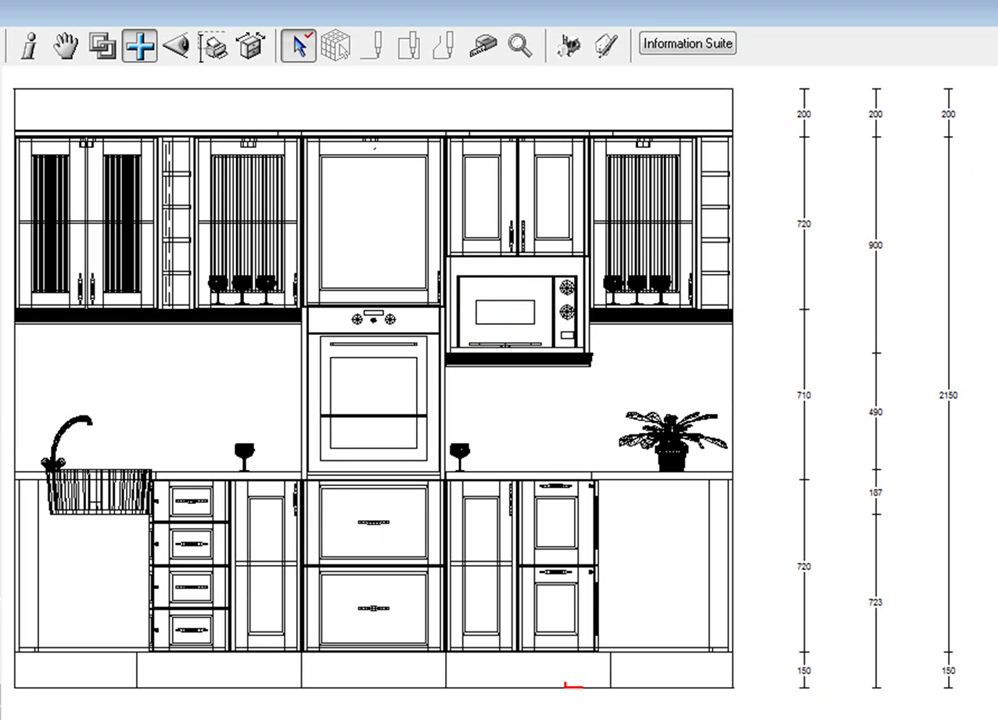
Keep Fusion QM as the catalogue library and return the kitchen to the 3D perspective view.
{"action": "left_click", "coordinate": [0, 84]}
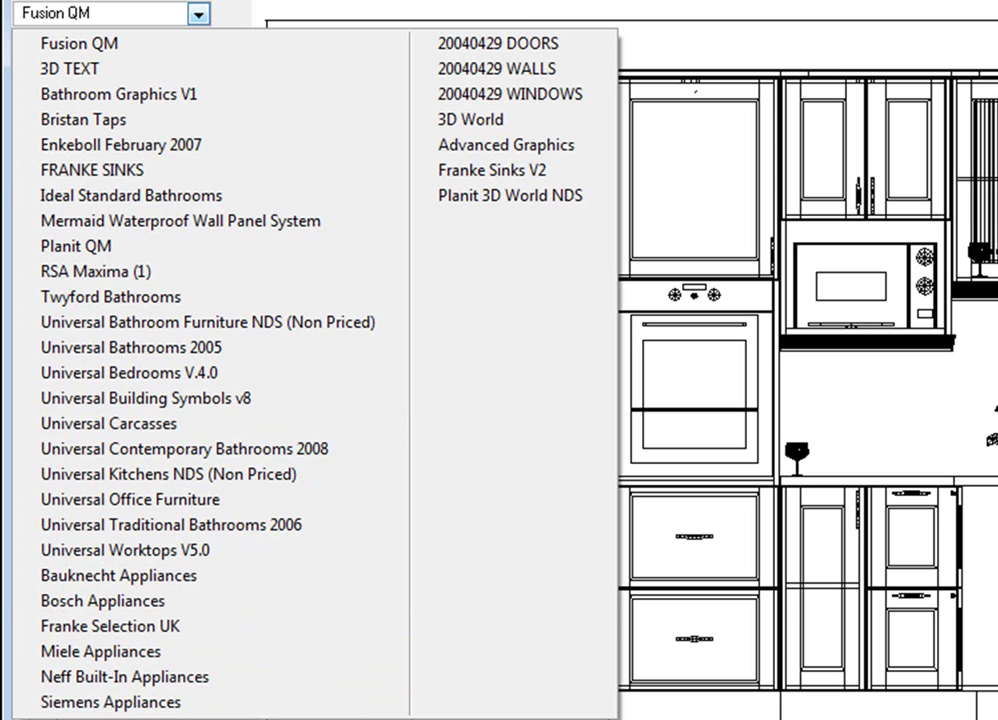
{"action": "left_click", "coordinate": [428, 27]}
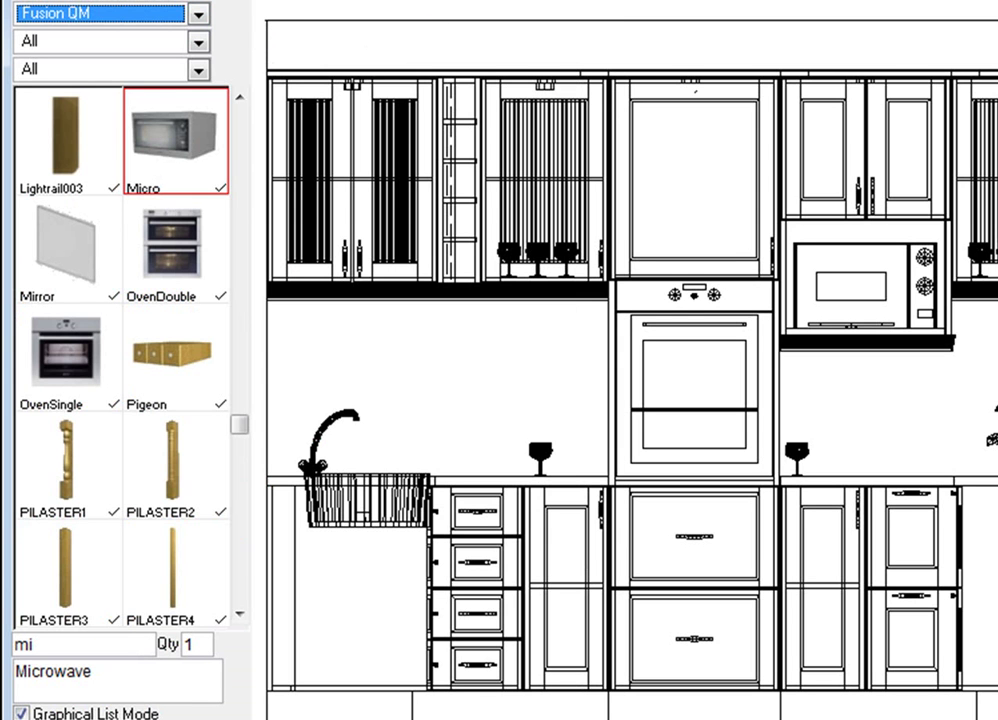
{"action": "right_click", "coordinate": [478, 268]}
{"action": "left_click", "coordinate": [586, 642]}
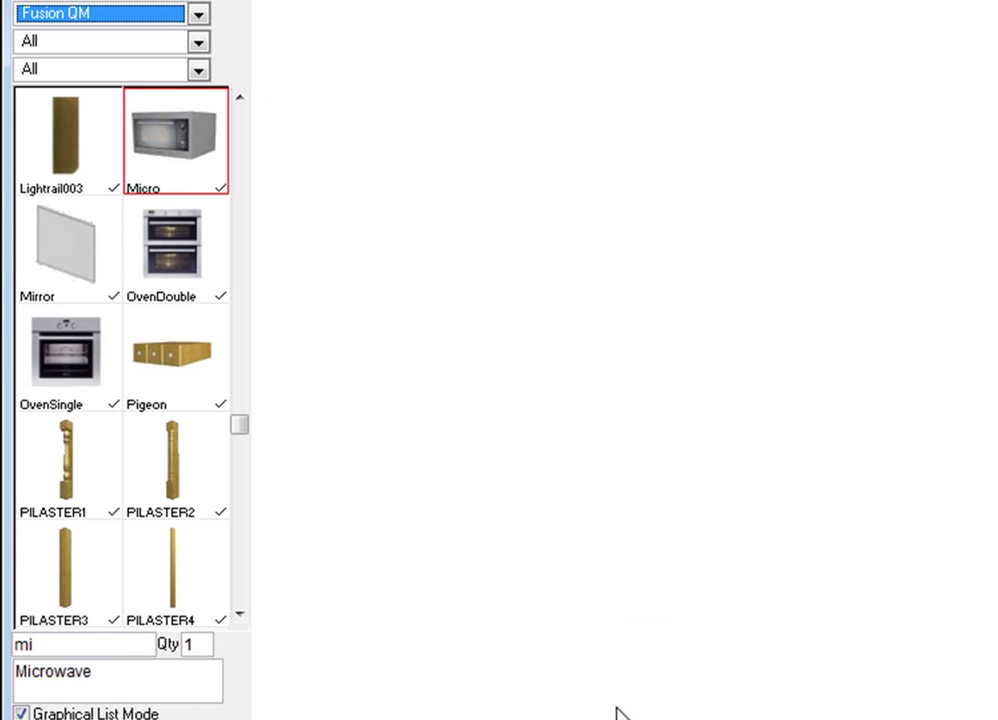